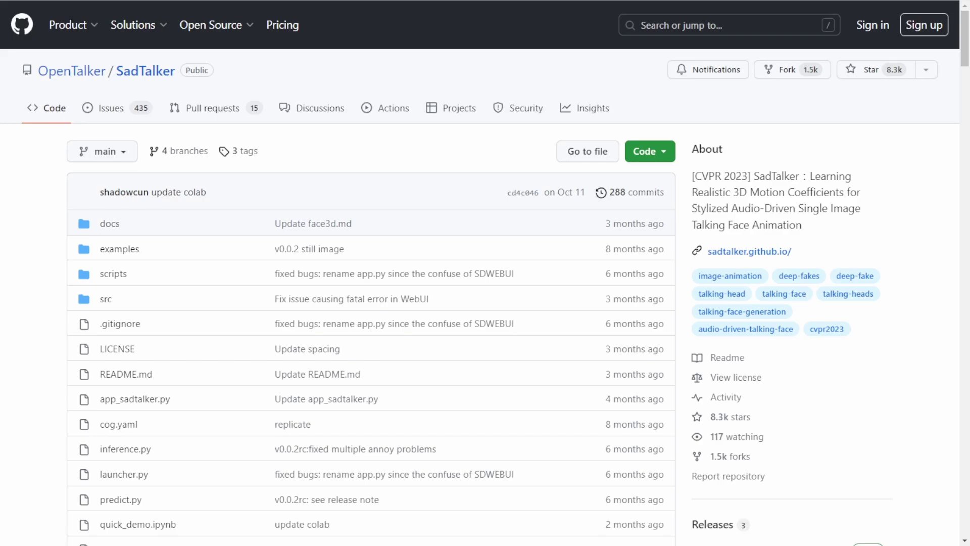
Scroll the SadTalker README down to Highlights, where the Floor33 Discord badge appears
scroll(268, 259, down, 4)
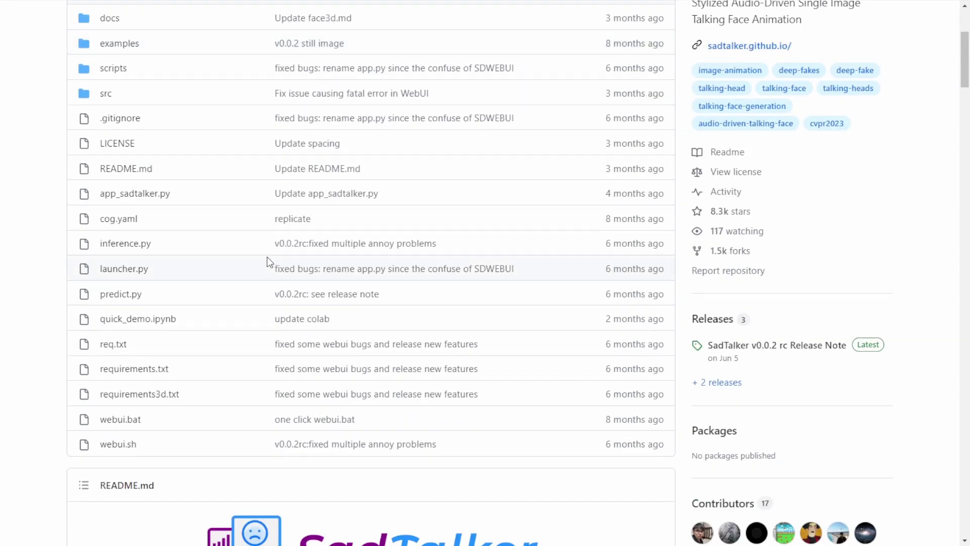
scroll(268, 258, down, 8)
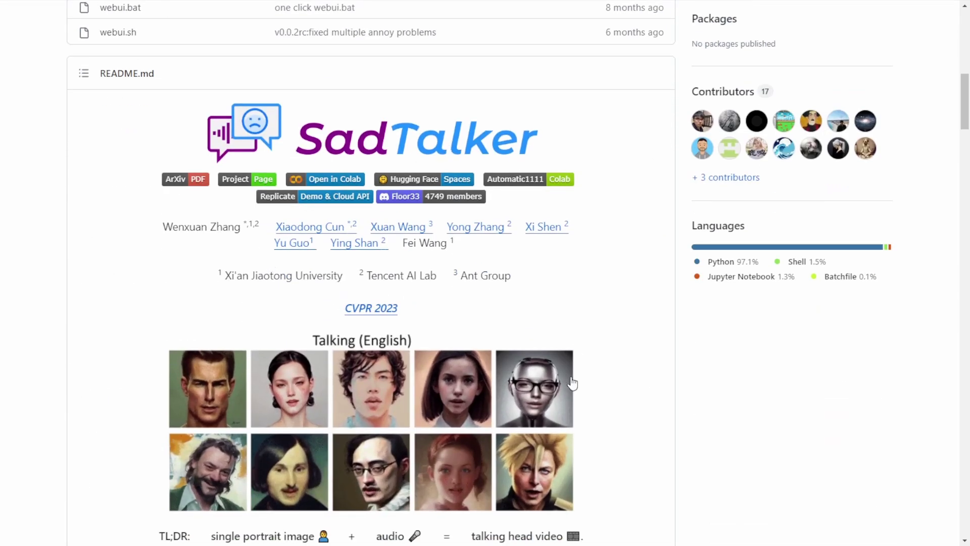
scroll(399, 242, down, 4)
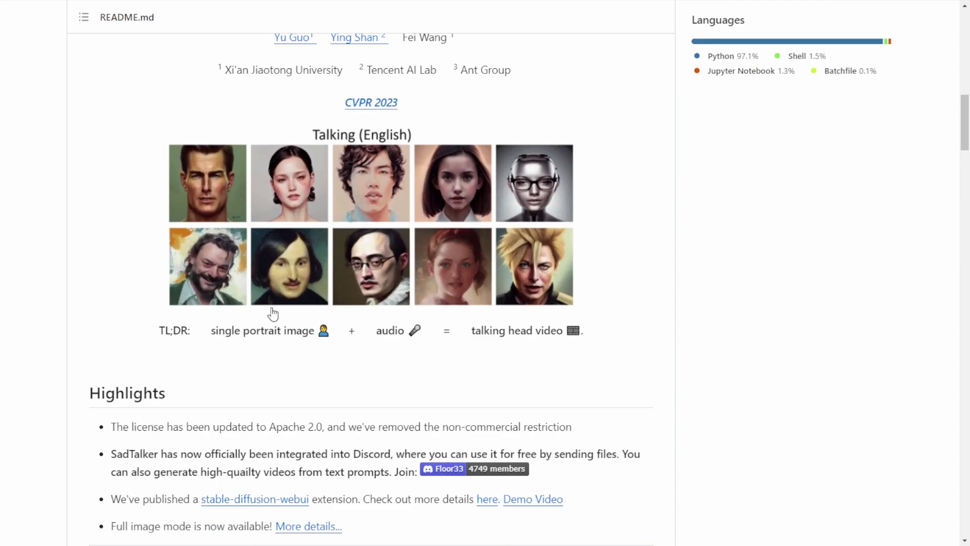
scroll(273, 315, down, 4)
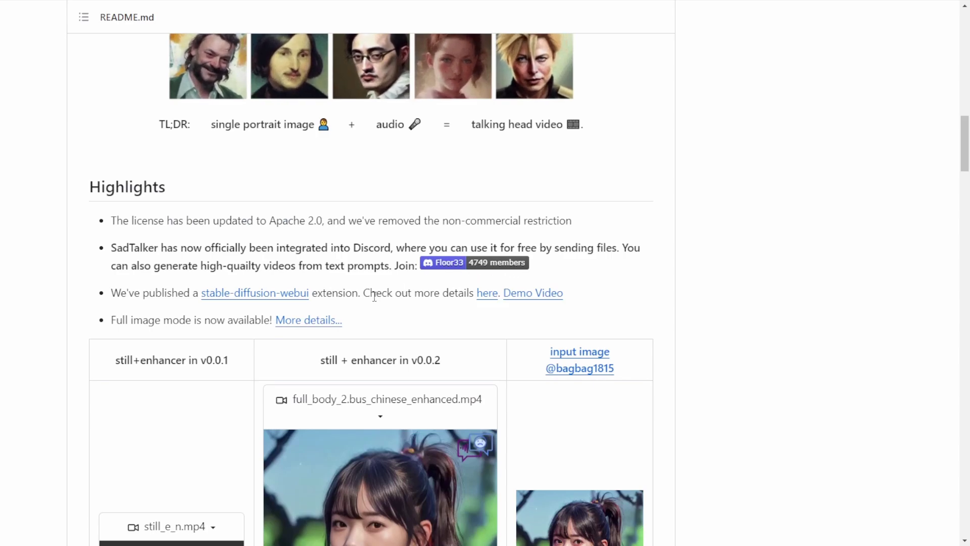
scroll(374, 295, down, 4)
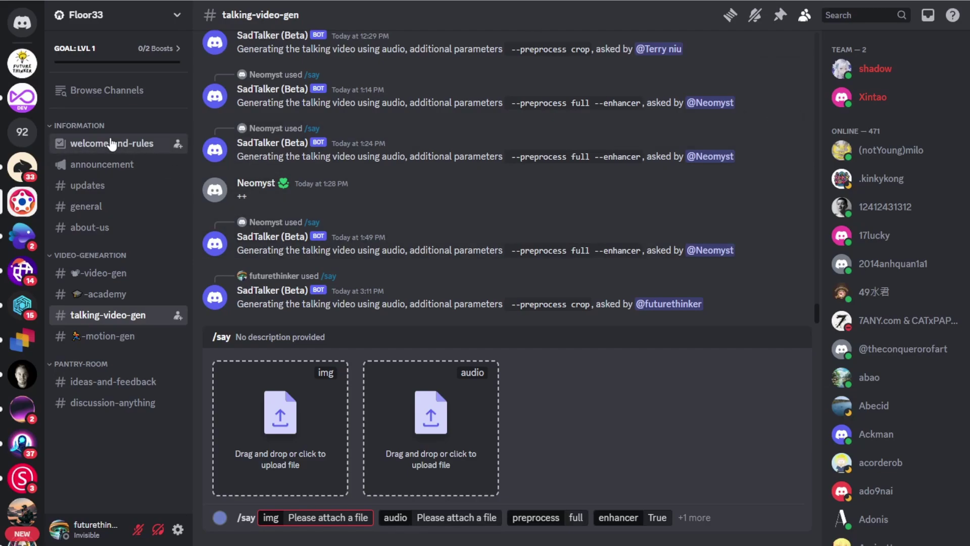
Open the welcome-and-rules channel and browse the talking-video-gen posts
click(84, 144)
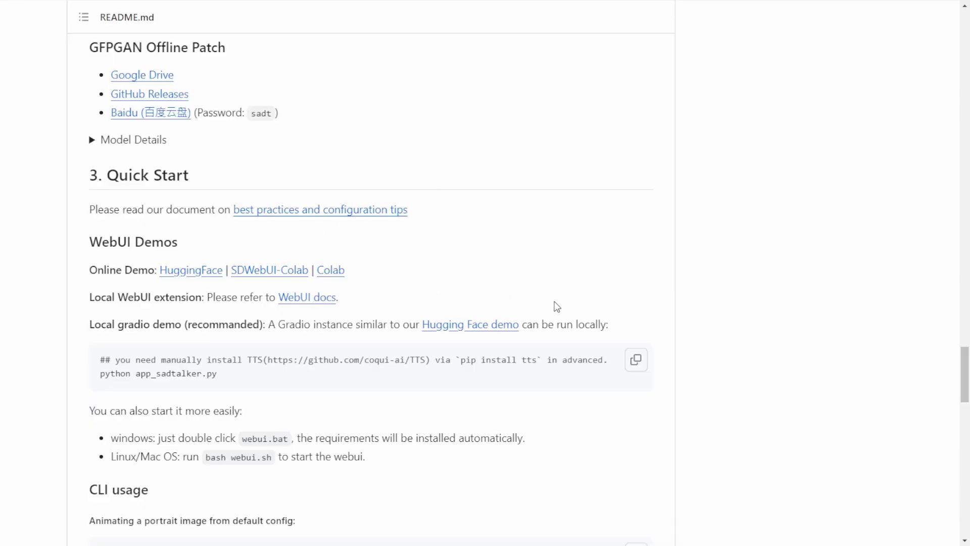
scroll(557, 307, down, 4)
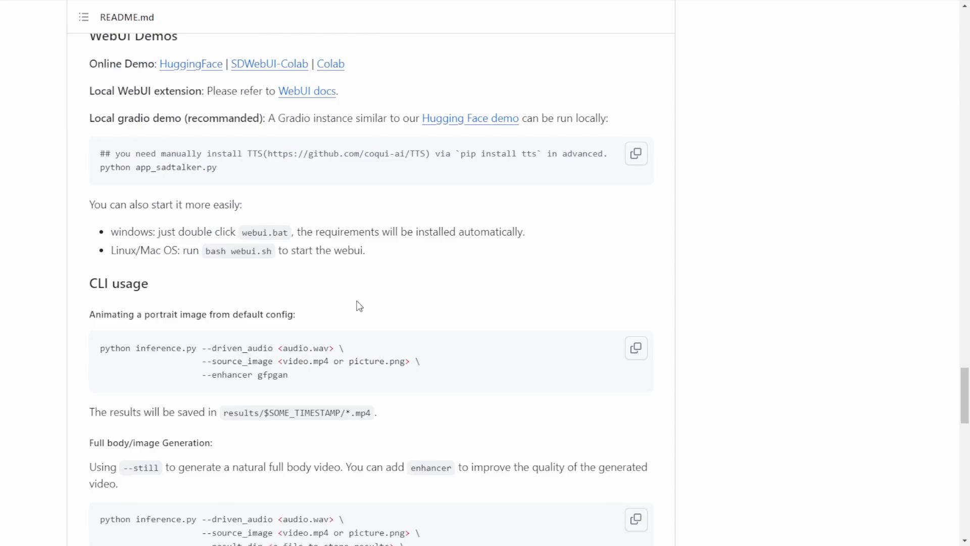
scroll(359, 305, down, 8)
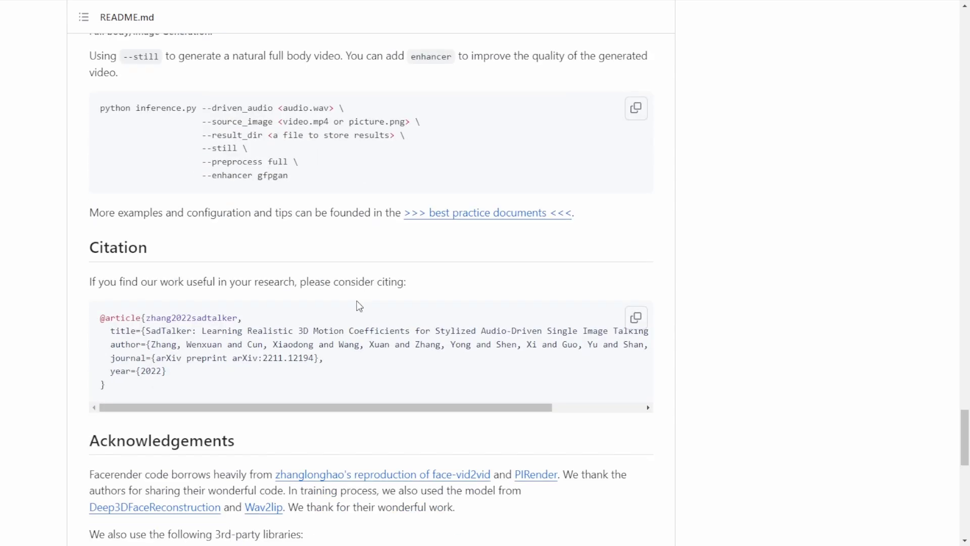
scroll(142, 276, up, 8)
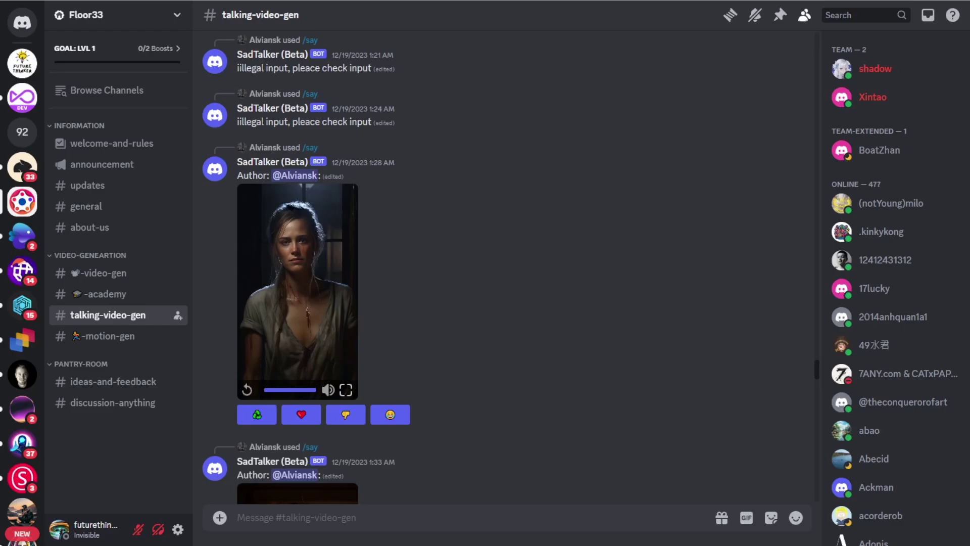
scroll(284, 331, down, 4)
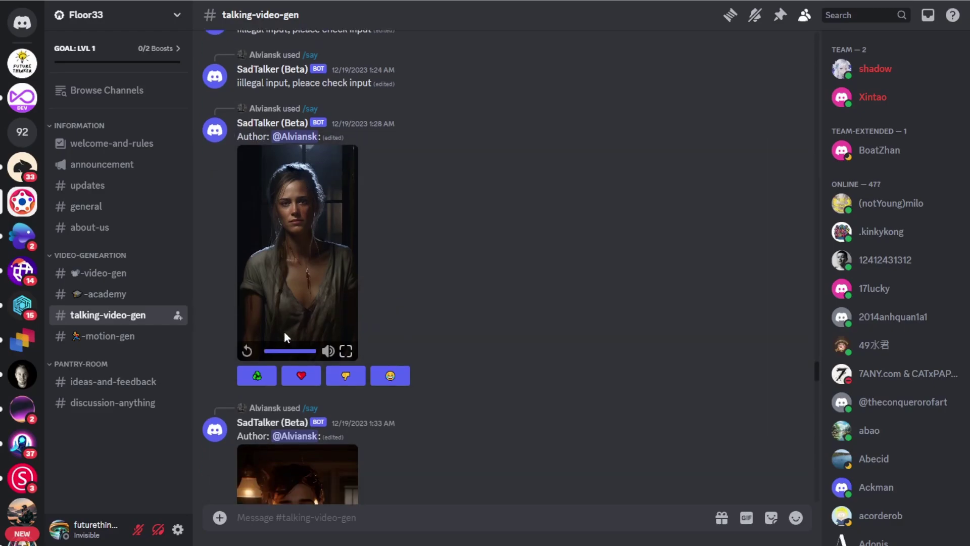
Play the 1:33 AM, 1:28 AM and 1:14 AM talking-portrait videos, then return to the README
click(248, 485)
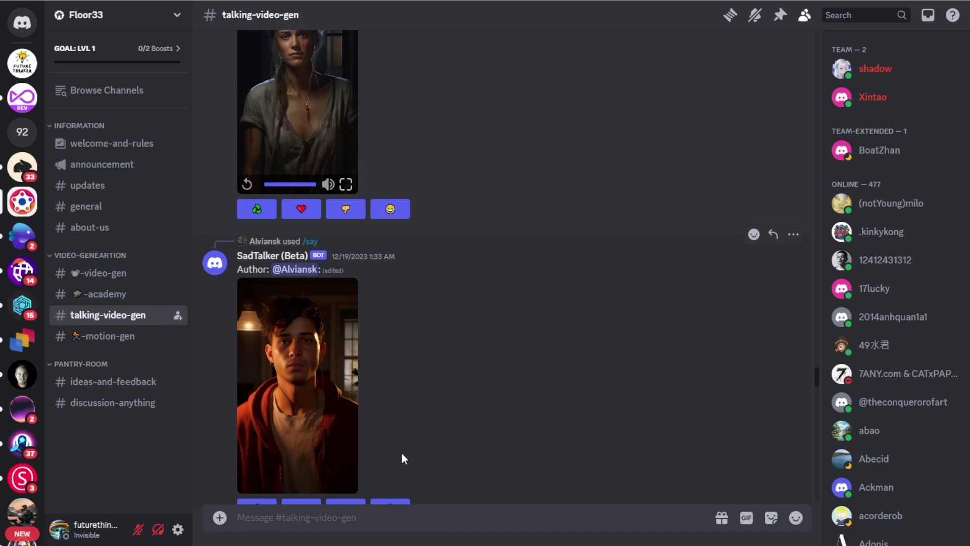
scroll(401, 458, down, 4)
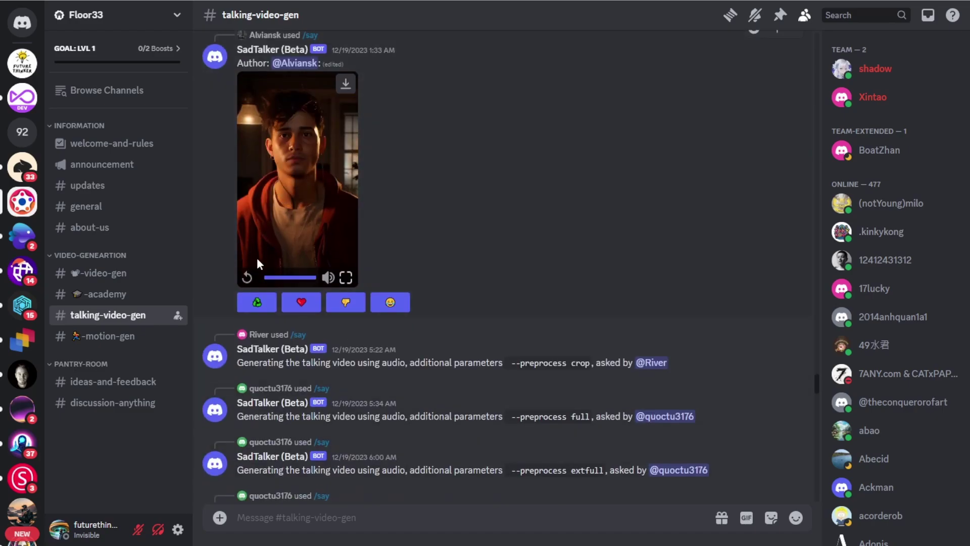
scroll(306, 270, up, 8)
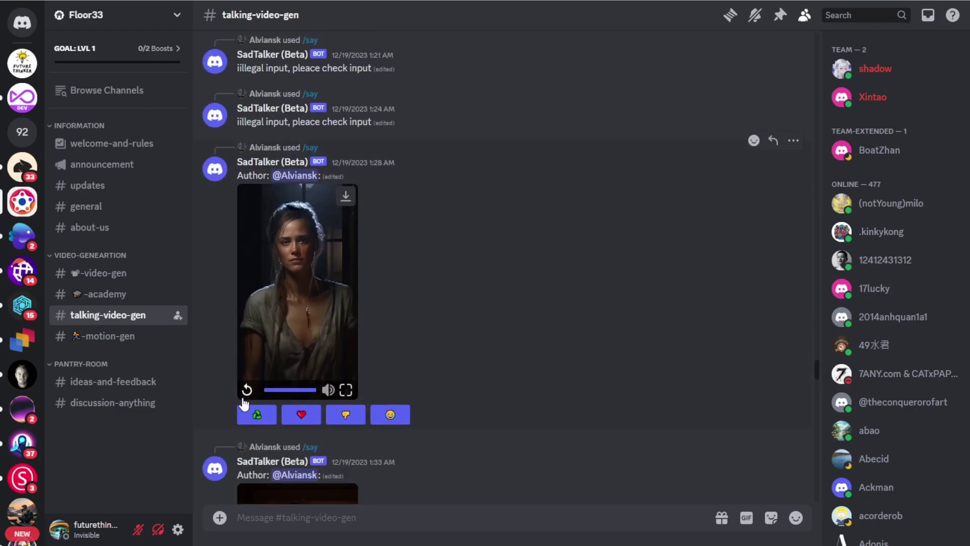
click(247, 389)
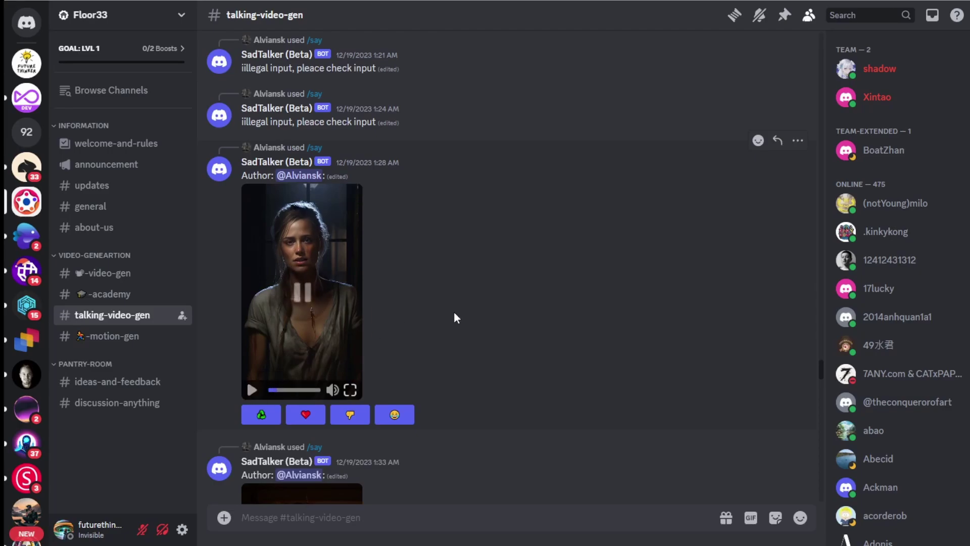
scroll(454, 318, up, 8)
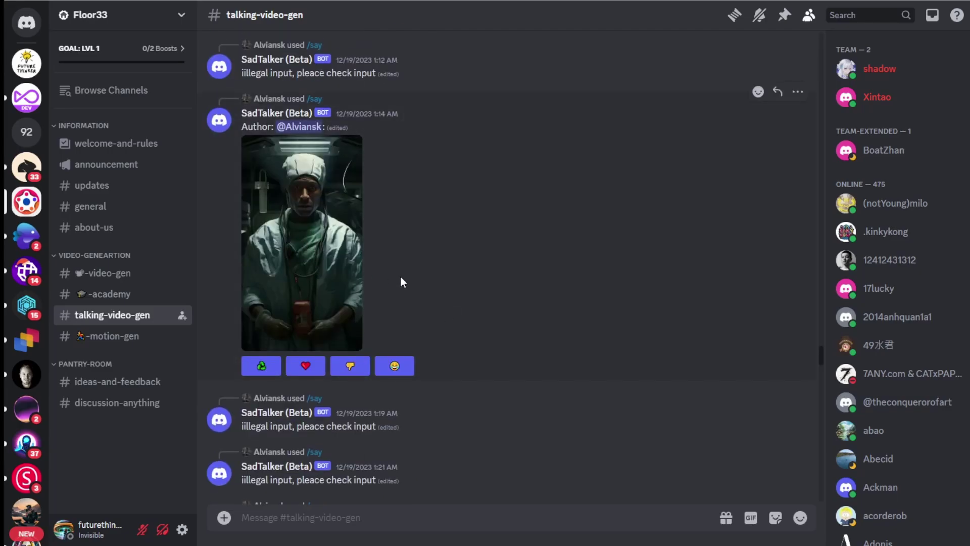
click(249, 340)
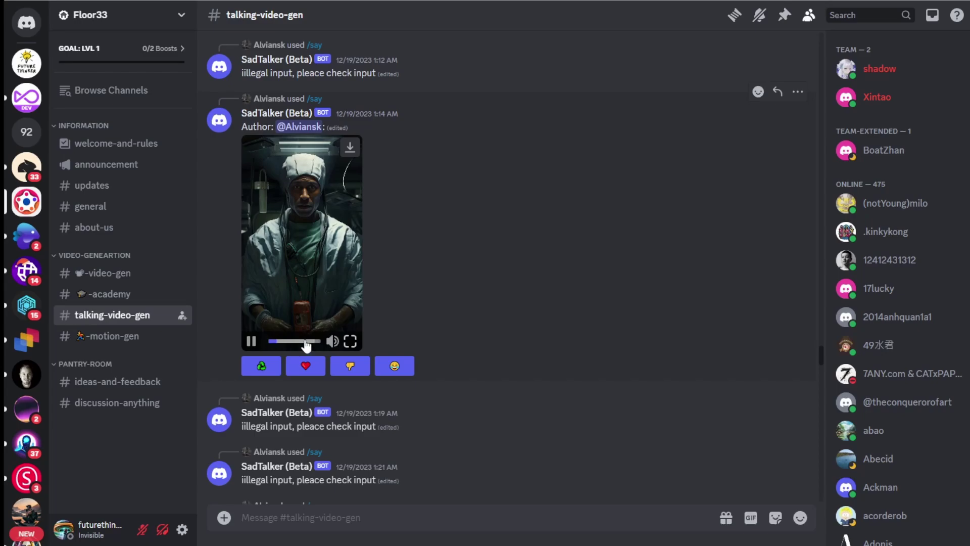
click(248, 340)
scroll(467, 326, up, 10)
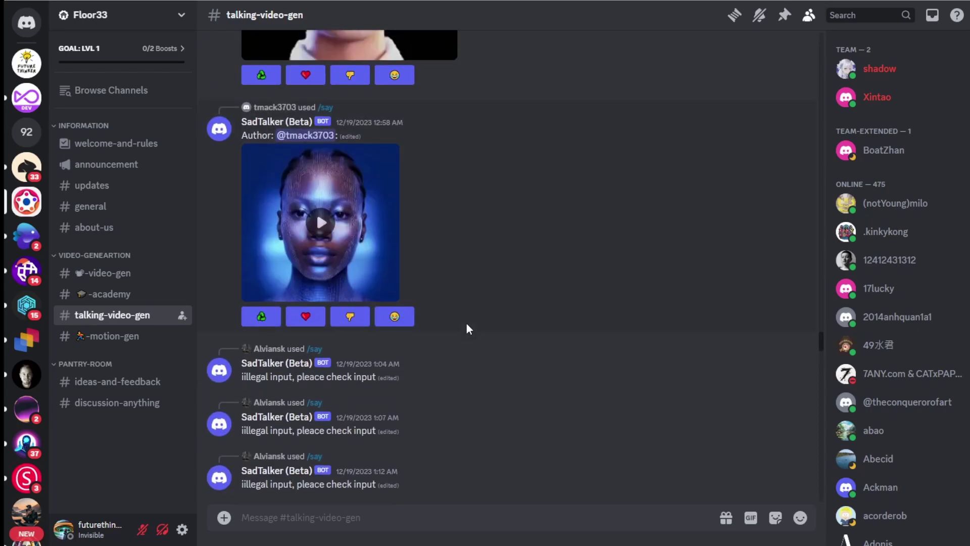
scroll(467, 326, down, 15)
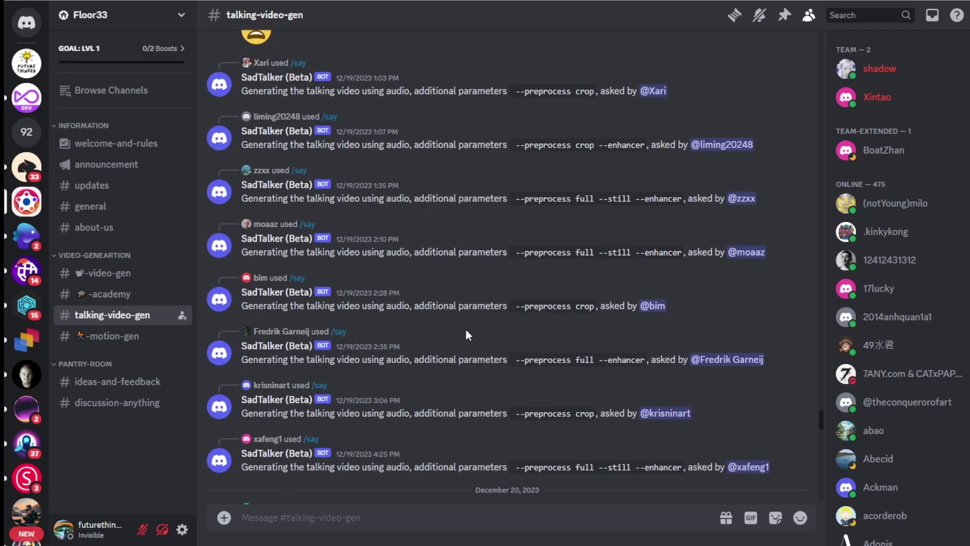
scroll(465, 334, down, 10)
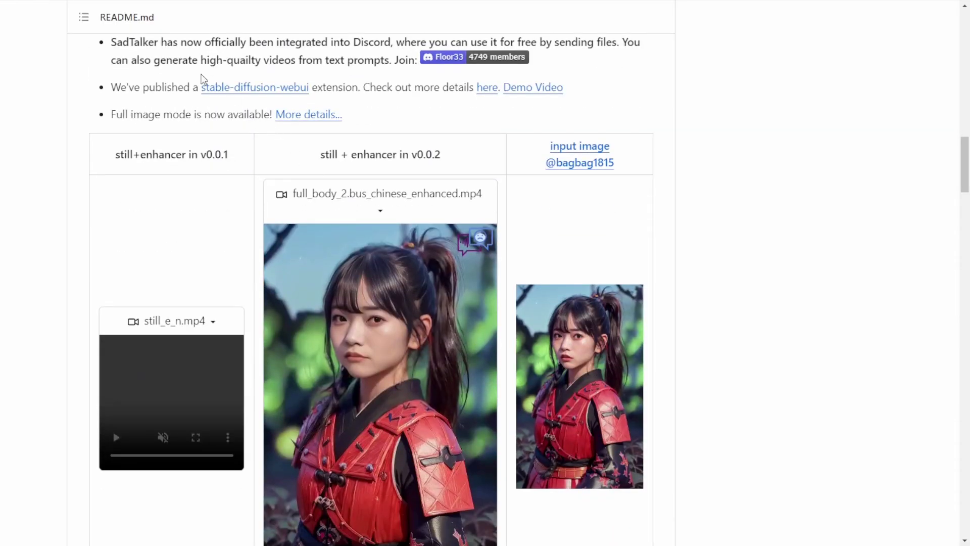
Scroll to the installation notes and select the 'scoop install ffmpeg' command
scroll(229, 169, down, 10)
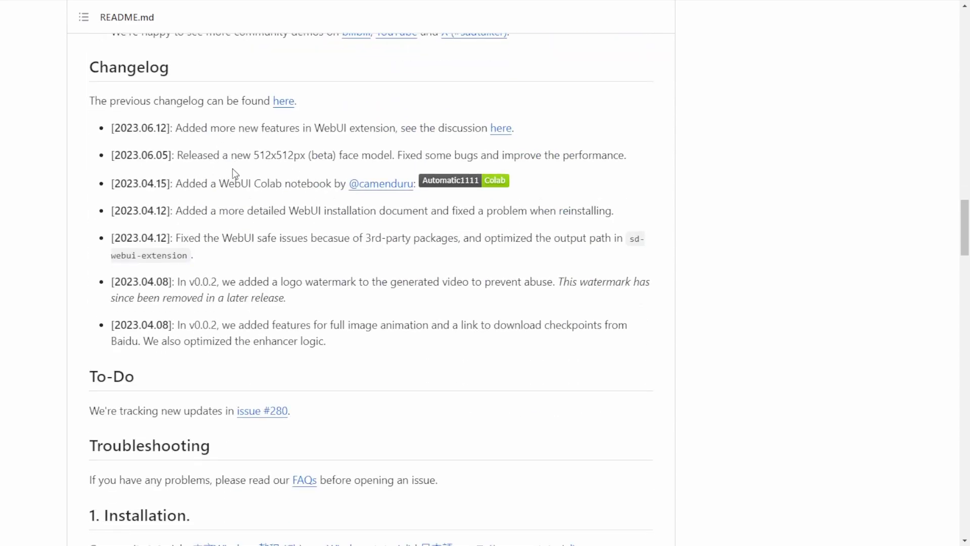
scroll(240, 188, down, 4)
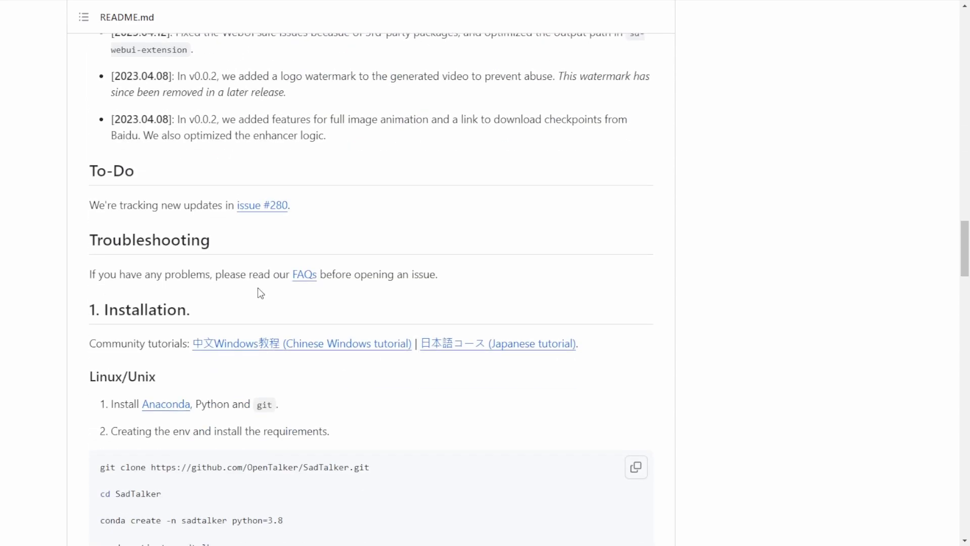
scroll(223, 186, down, 7)
scroll(225, 186, up, 4)
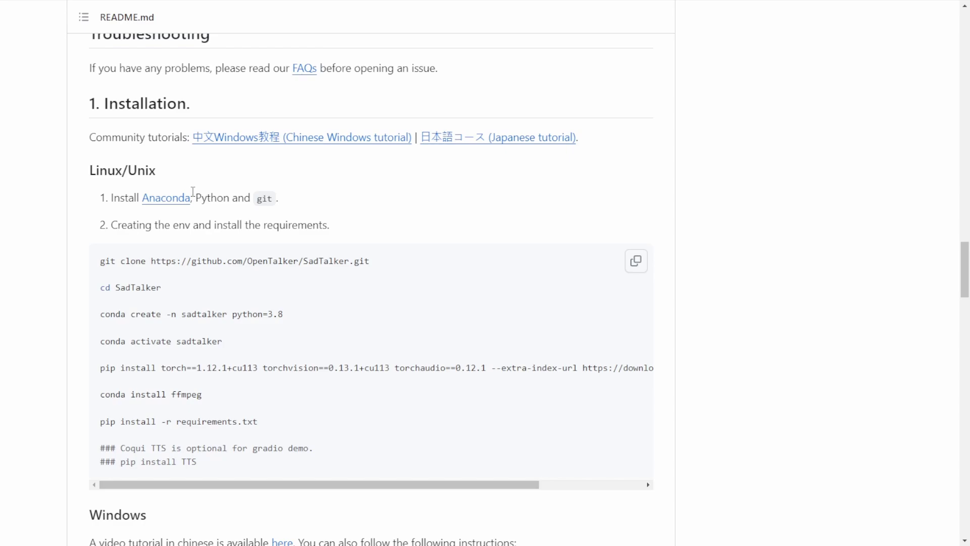
scroll(77, 281, down, 4)
scroll(225, 341, down, 4)
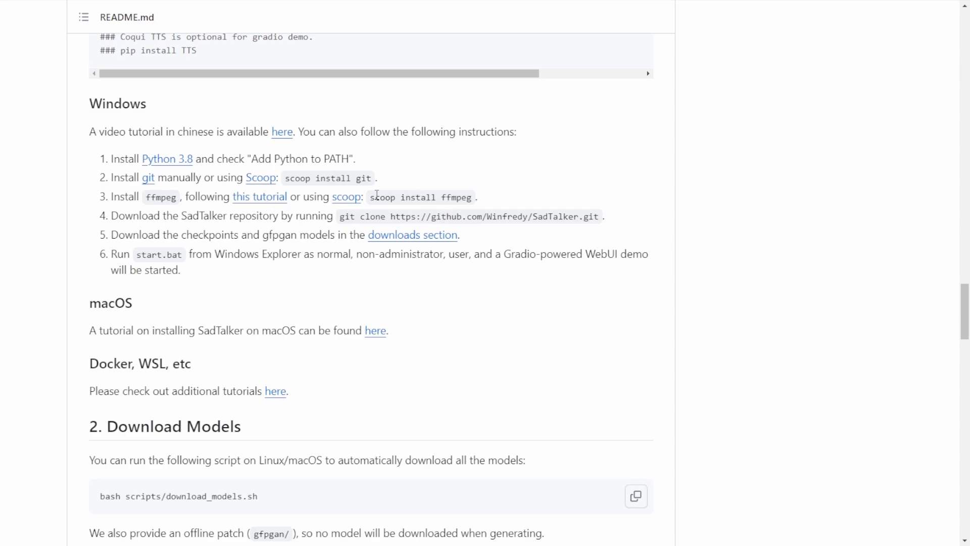
drag(367, 198, 464, 198)
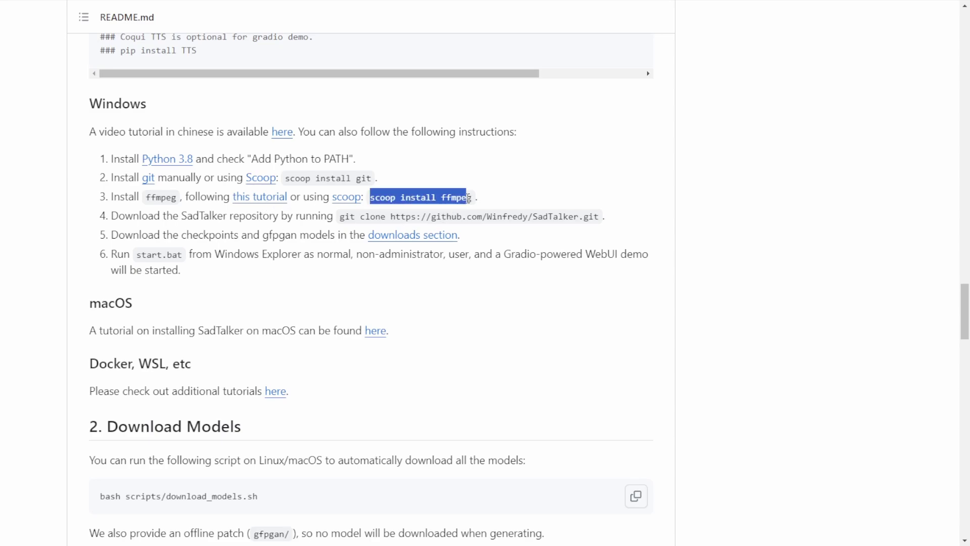
double_click(456, 196)
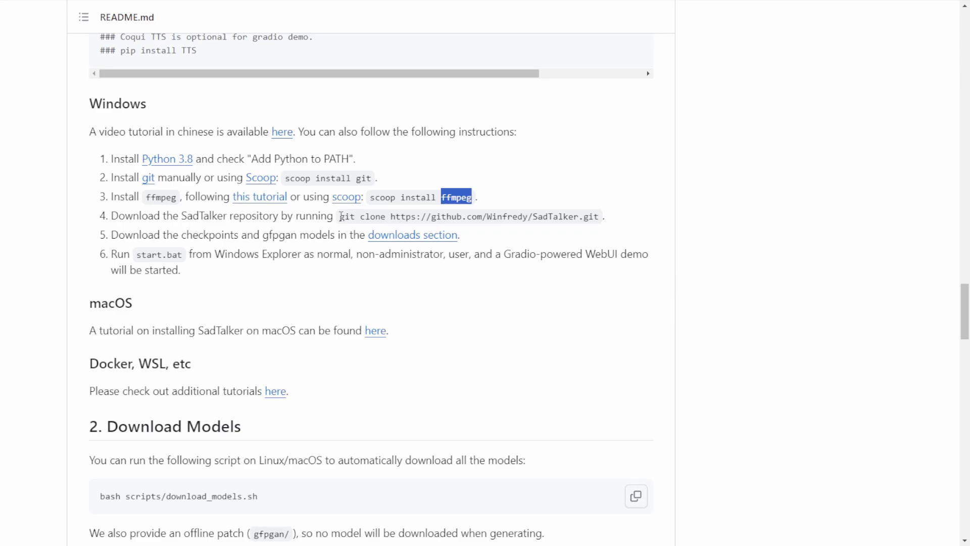
Scroll further down to the Quick Start section's WebUI Demos links
scroll(342, 216, down, 4)
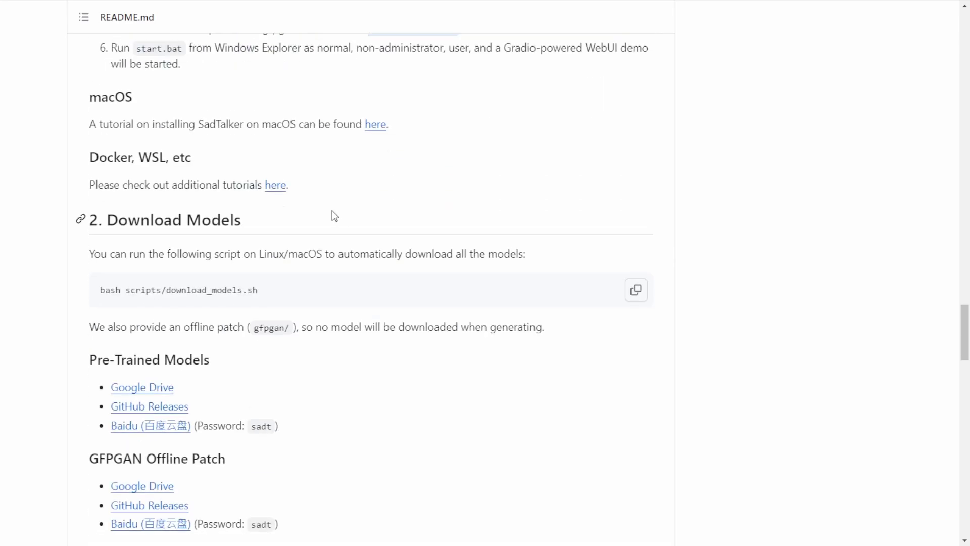
scroll(141, 259, down, 4)
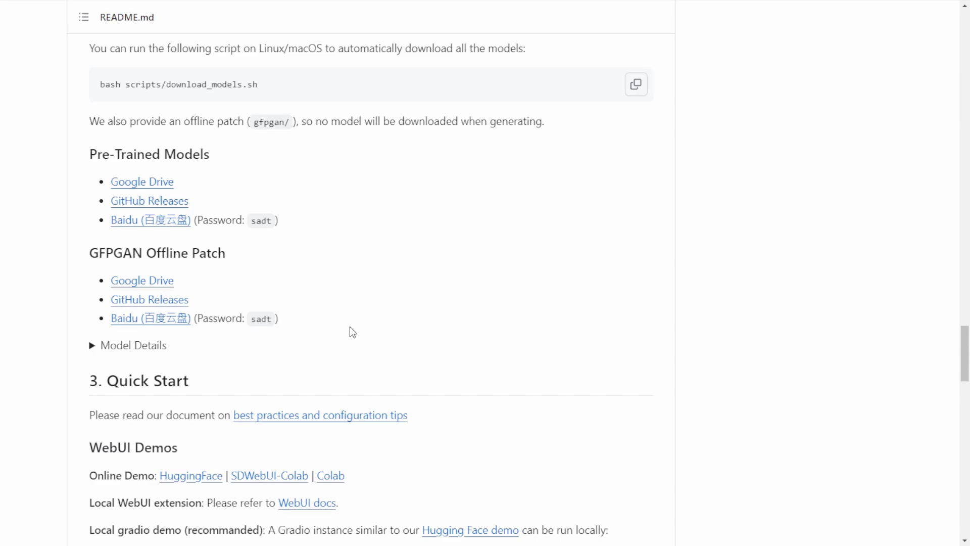
scroll(351, 330, down, 4)
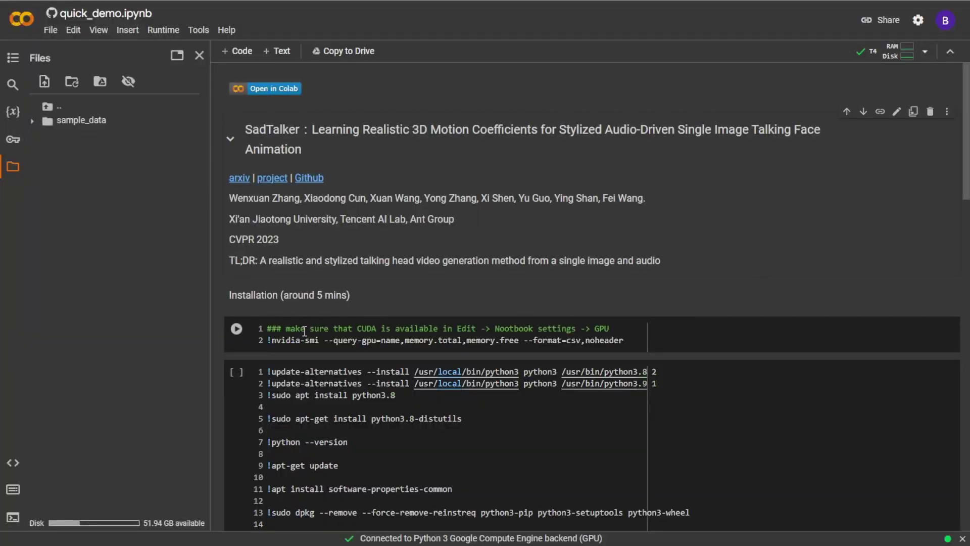
Run the nvidia-smi GPU check cell, confirming Run anyway at the warning
drag(304, 331, 681, 335)
click(682, 336)
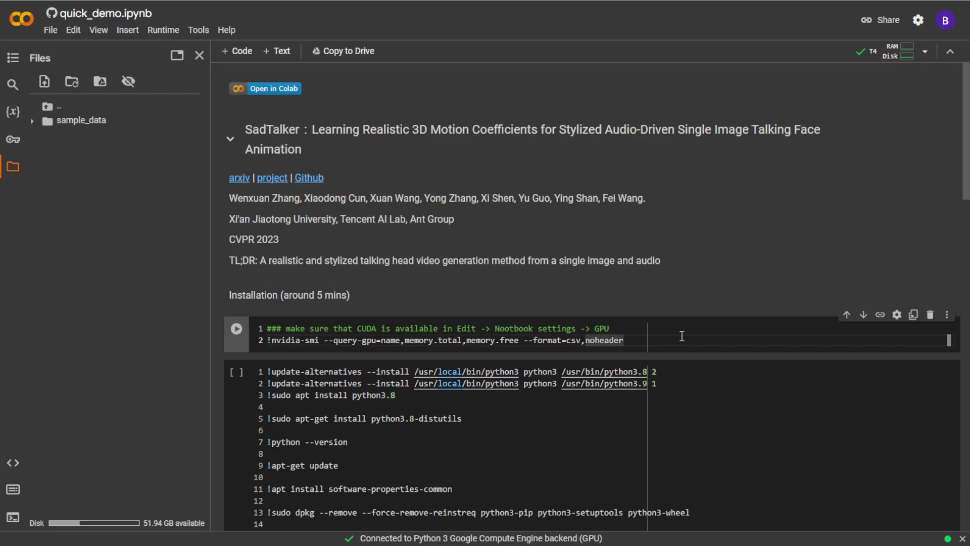
click(232, 330)
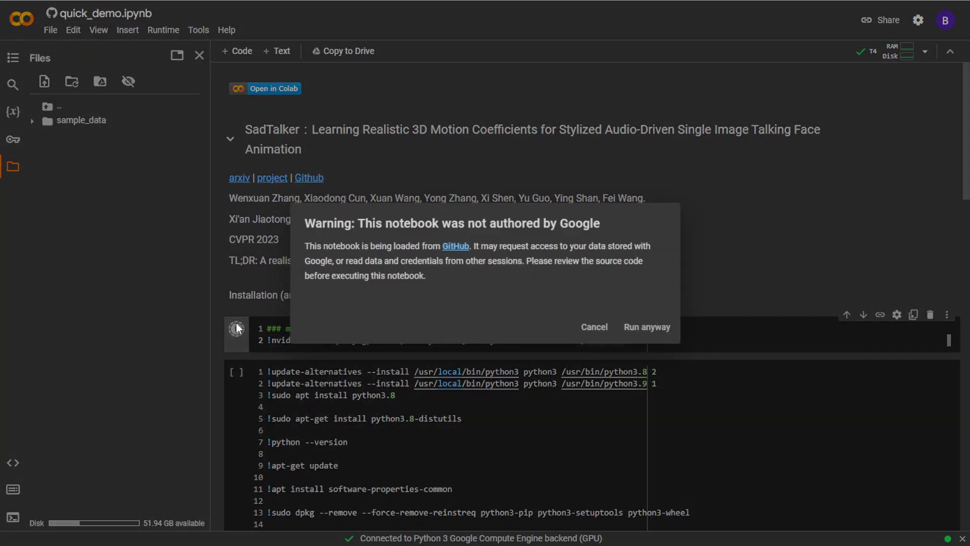
click(647, 328)
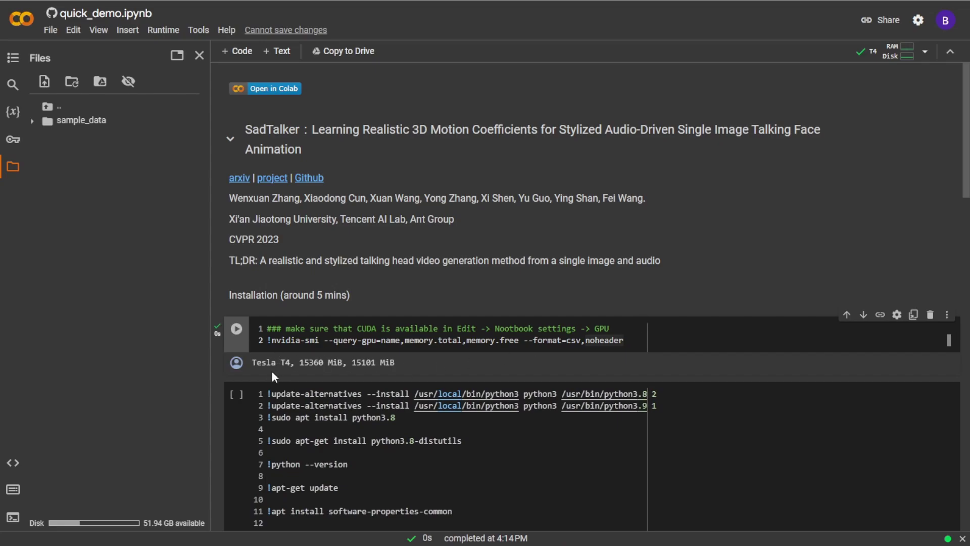
scroll(371, 373, down, 4)
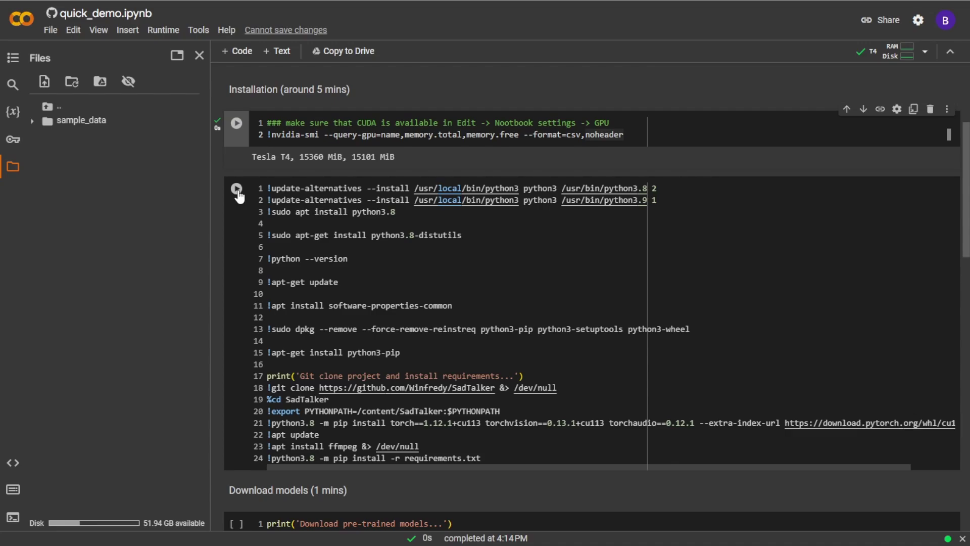
scroll(311, 226, down, 4)
scroll(311, 226, up, 4)
Run the Installation cell and queue the Download models cell after it
click(236, 189)
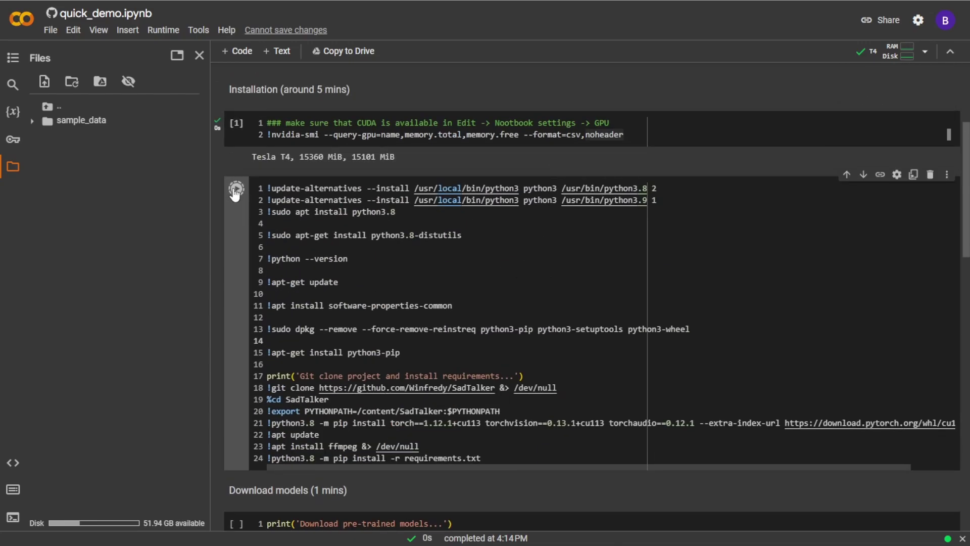
scroll(322, 291, down, 9)
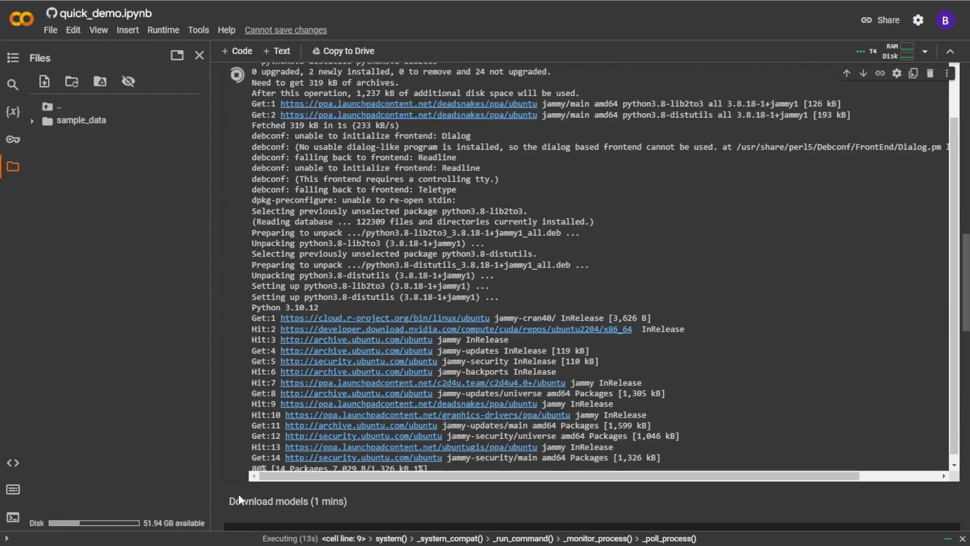
scroll(239, 494, down, 8)
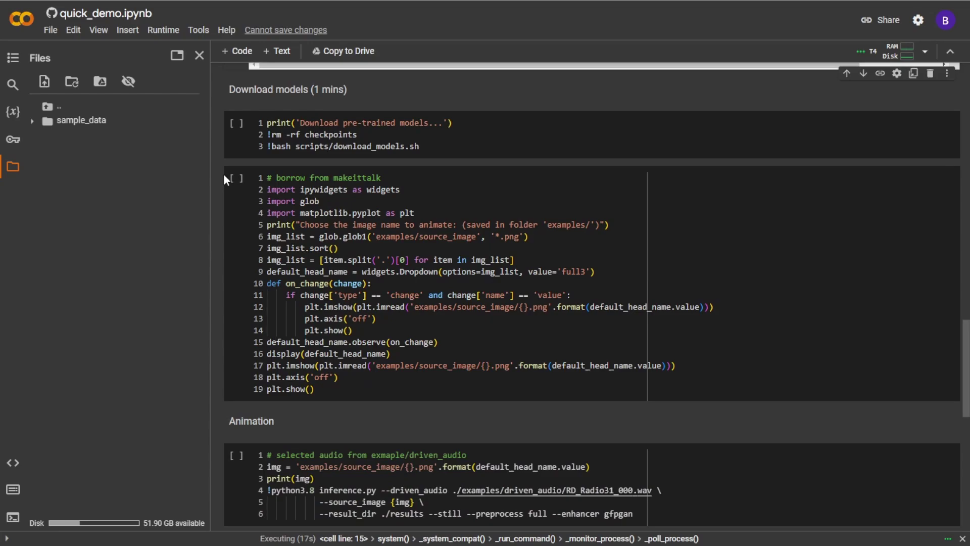
click(236, 125)
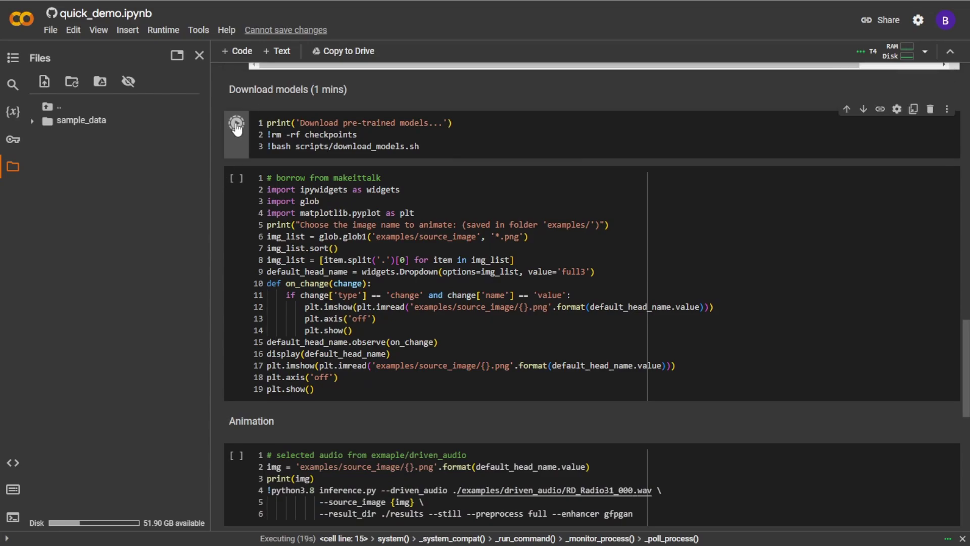
scroll(226, 234, up, 8)
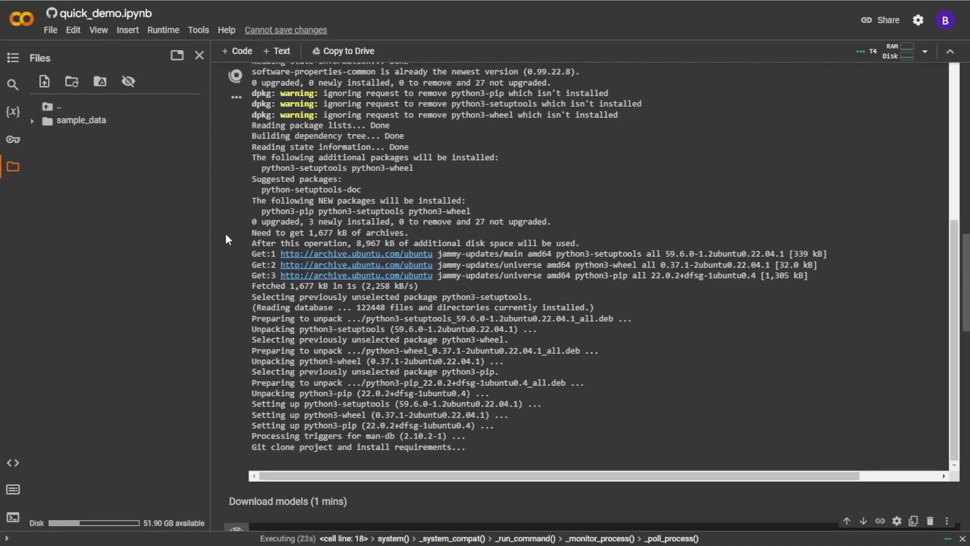
Glance at the sample_data folder and follow the cells until the model download finishes
click(43, 122)
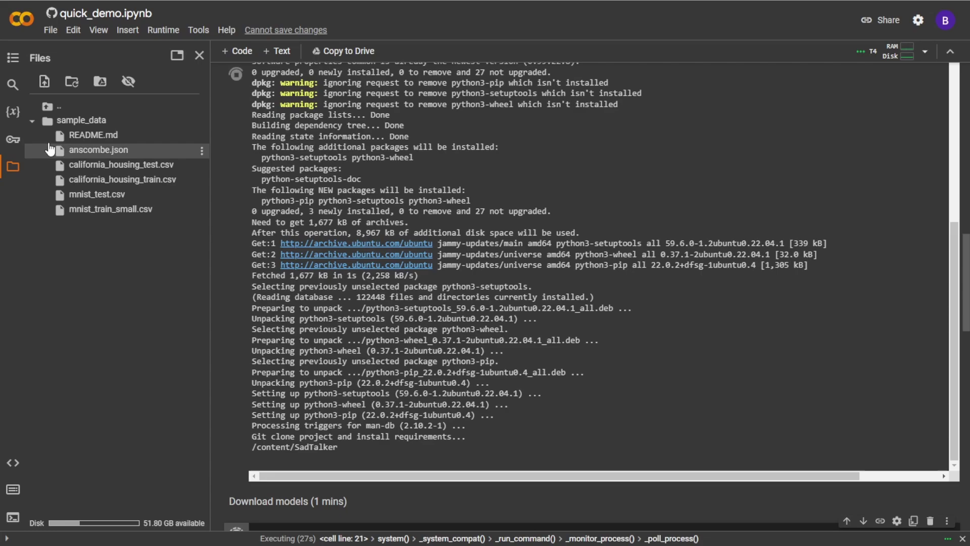
click(44, 121)
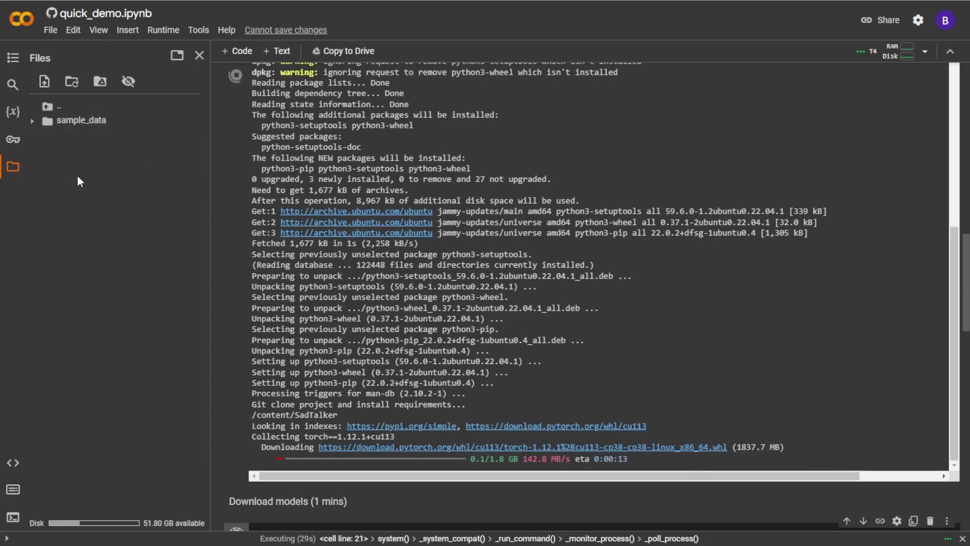
scroll(604, 267, down, 5)
scroll(604, 268, down, 8)
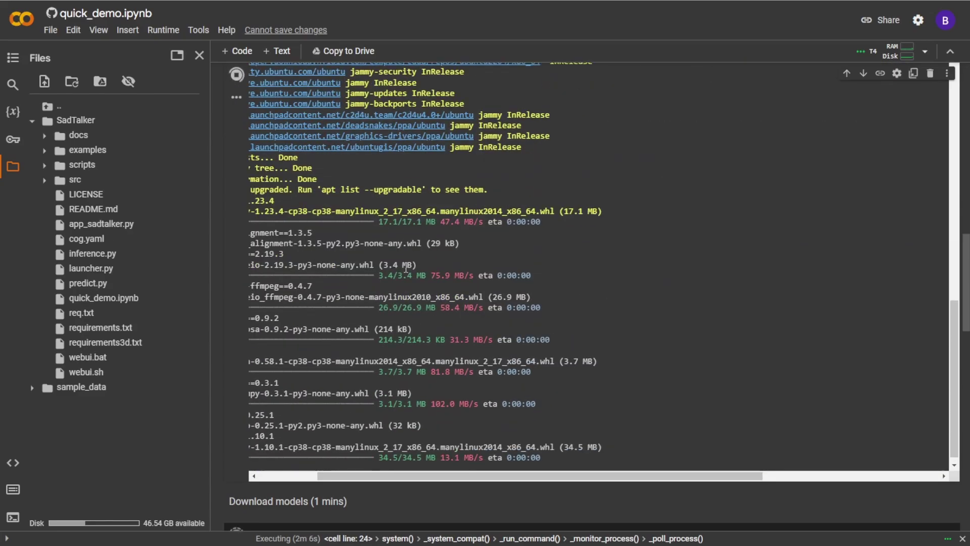
drag(465, 475, 411, 475)
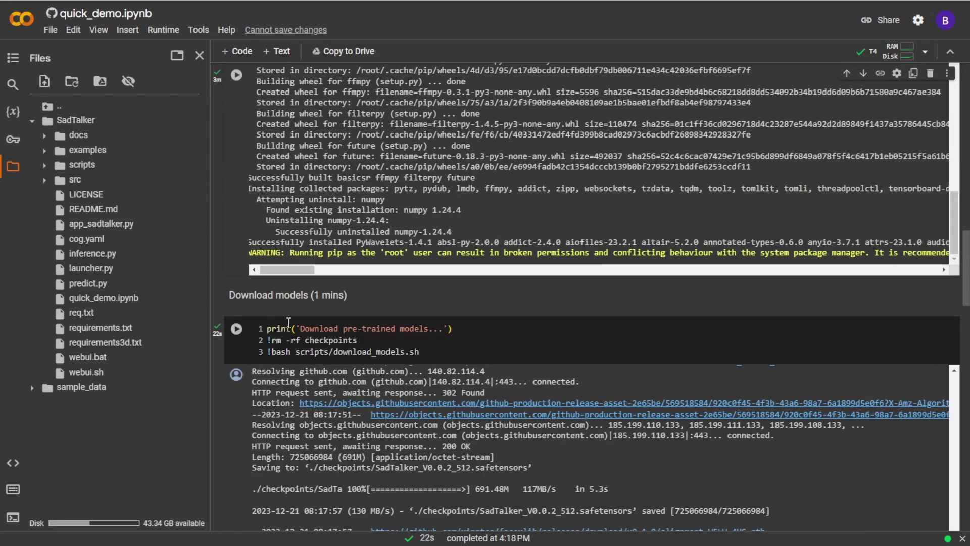
scroll(289, 321, down, 10)
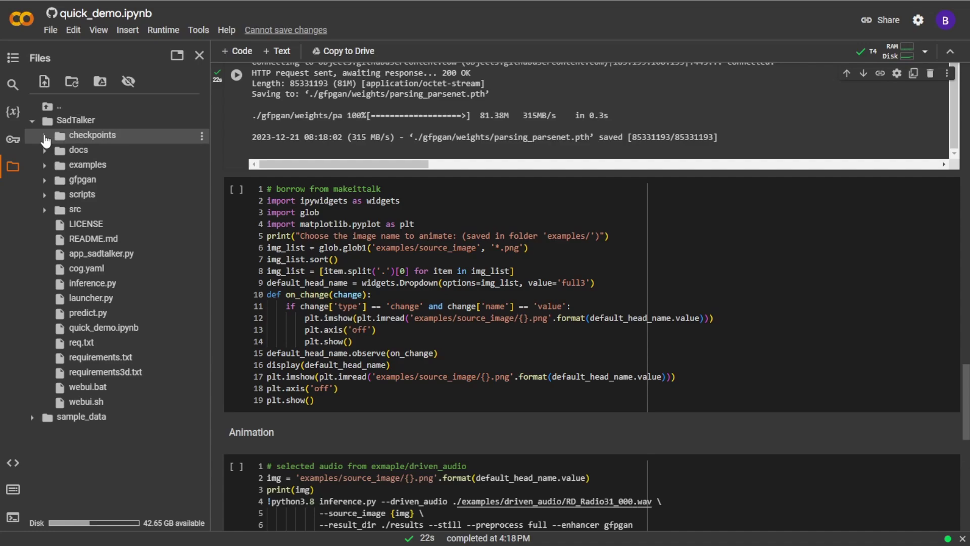
Peek into checkpoints, then expand examples and its source_image folder to list the sample portraits
click(44, 136)
click(45, 136)
click(45, 166)
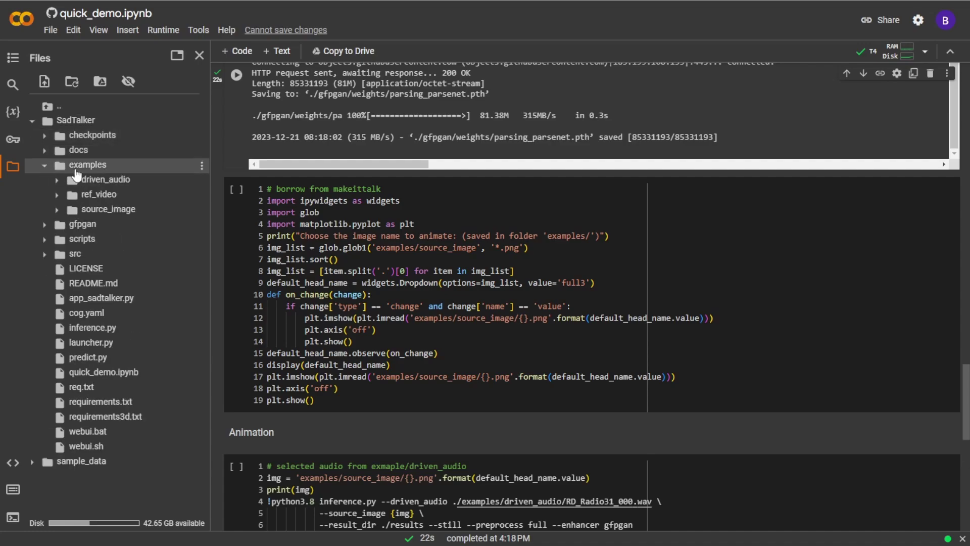
click(59, 211)
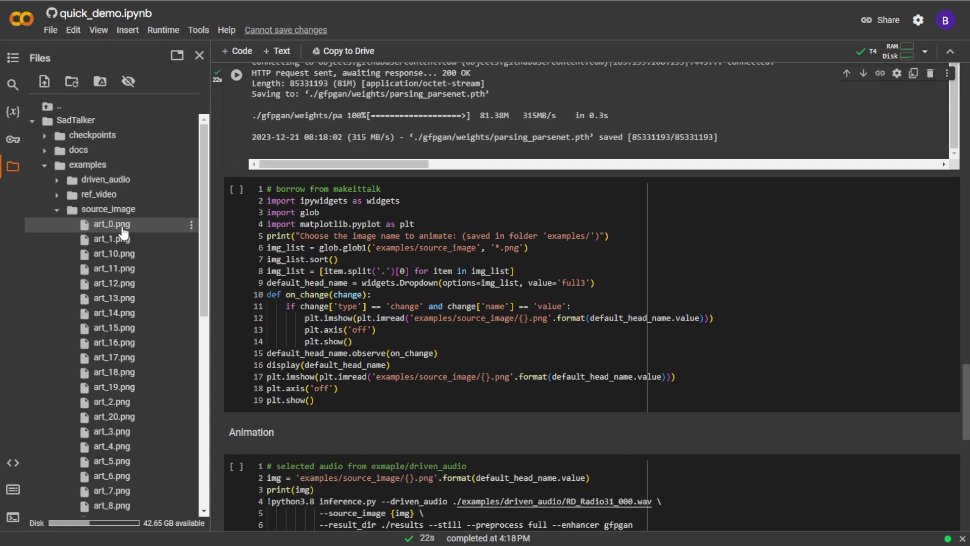
Run the image-selection cell and pick art_14 from the dropdown, previewing it above the Animation cell
click(57, 210)
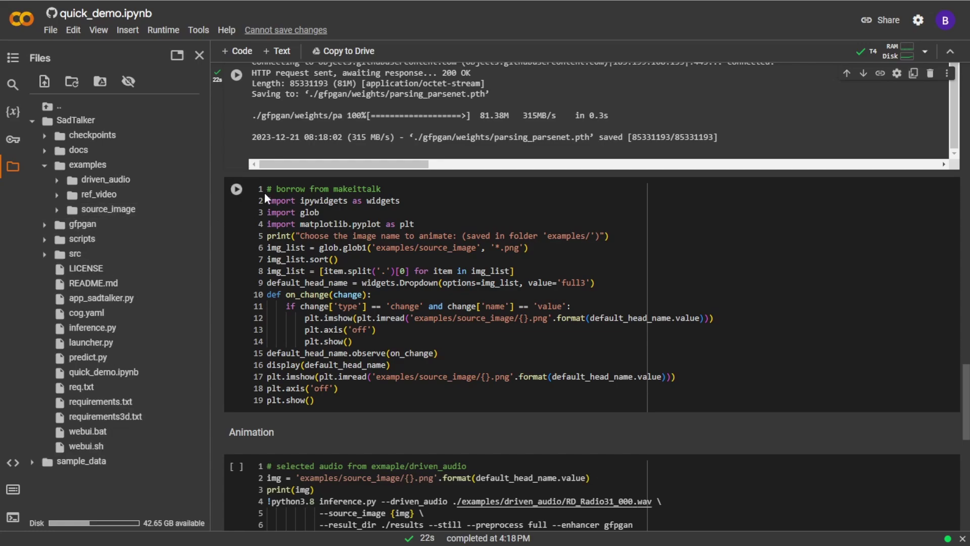
click(236, 190)
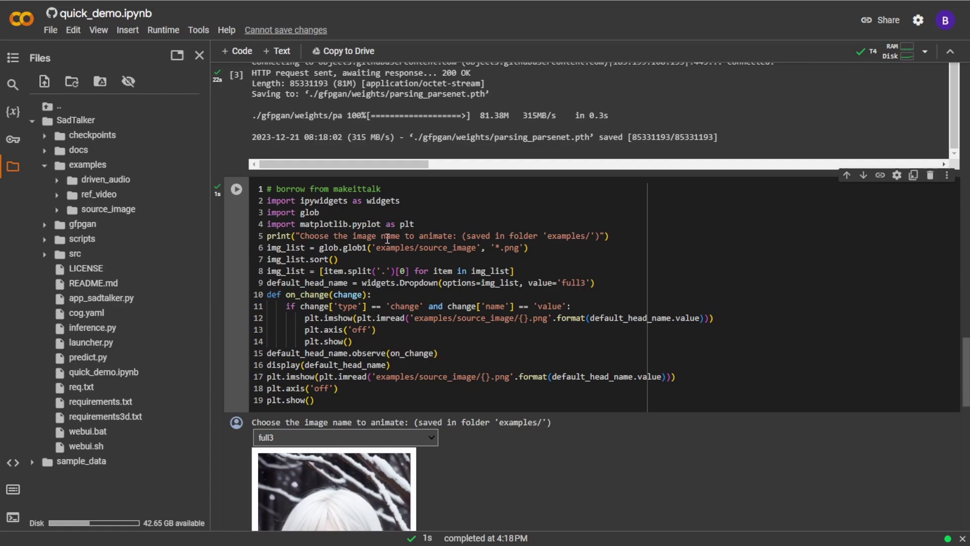
scroll(388, 237, down, 4)
click(327, 238)
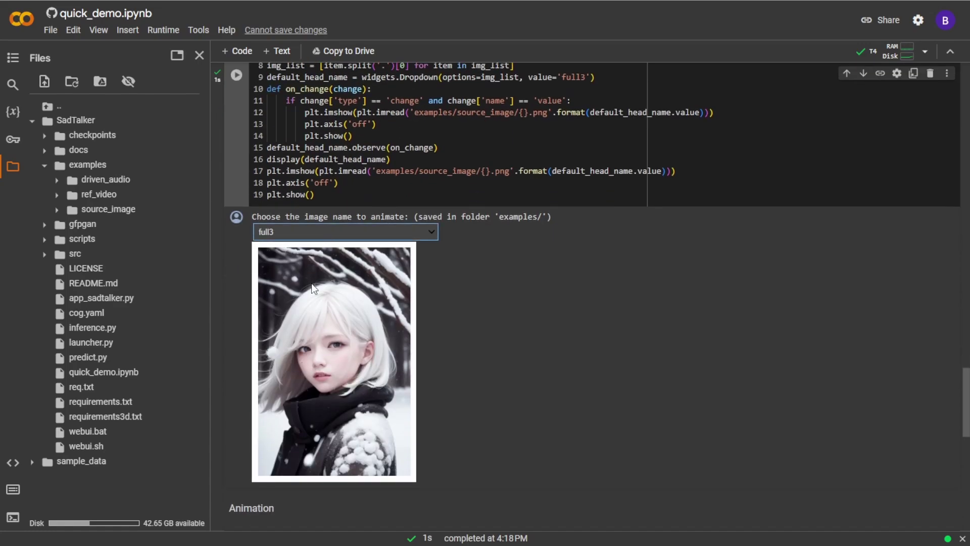
key(Down)
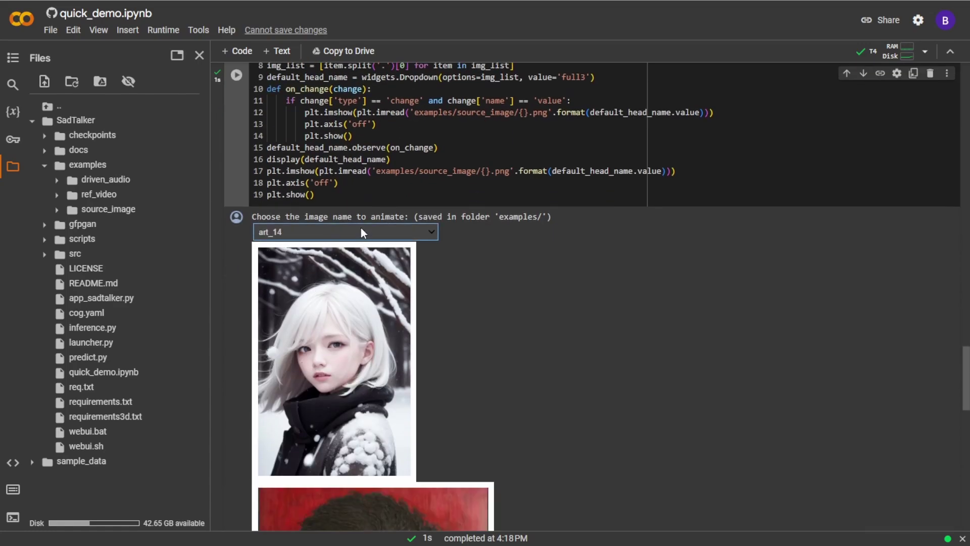
scroll(575, 307, down, 12)
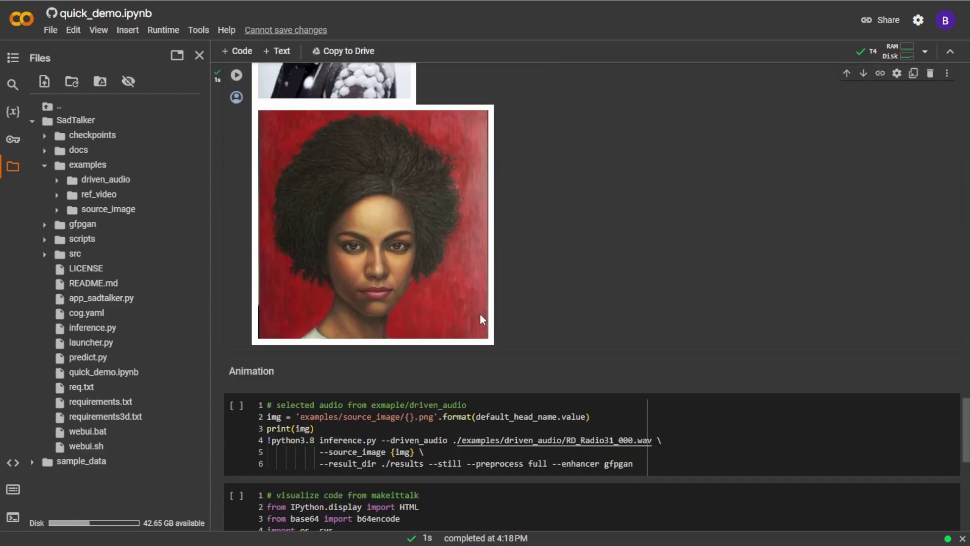
scroll(353, 202, up, 4)
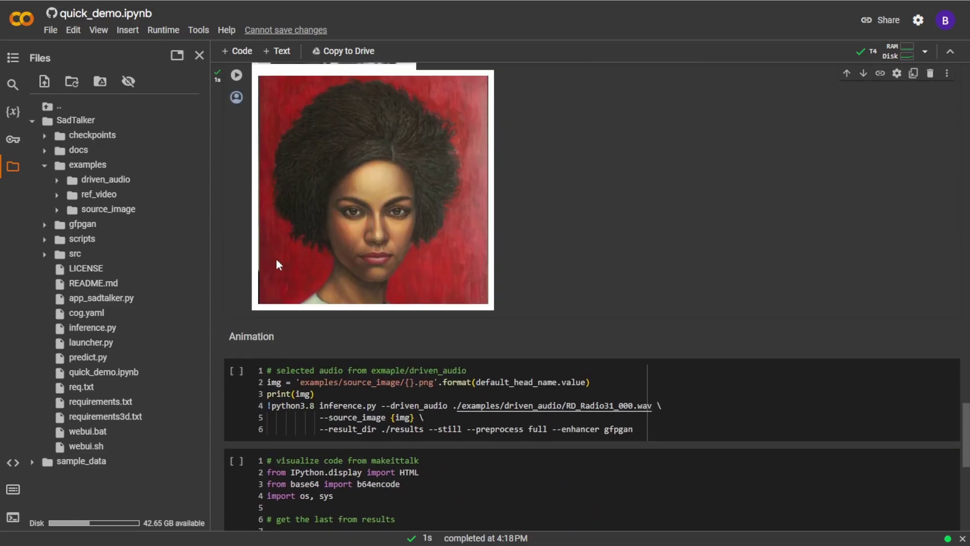
click(236, 373)
scroll(305, 367, up, 8)
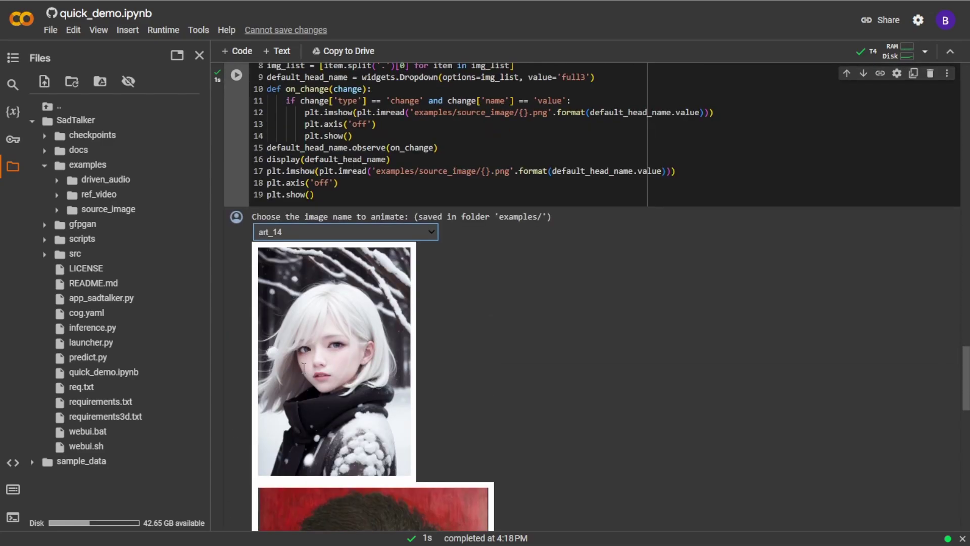
scroll(304, 367, down, 12)
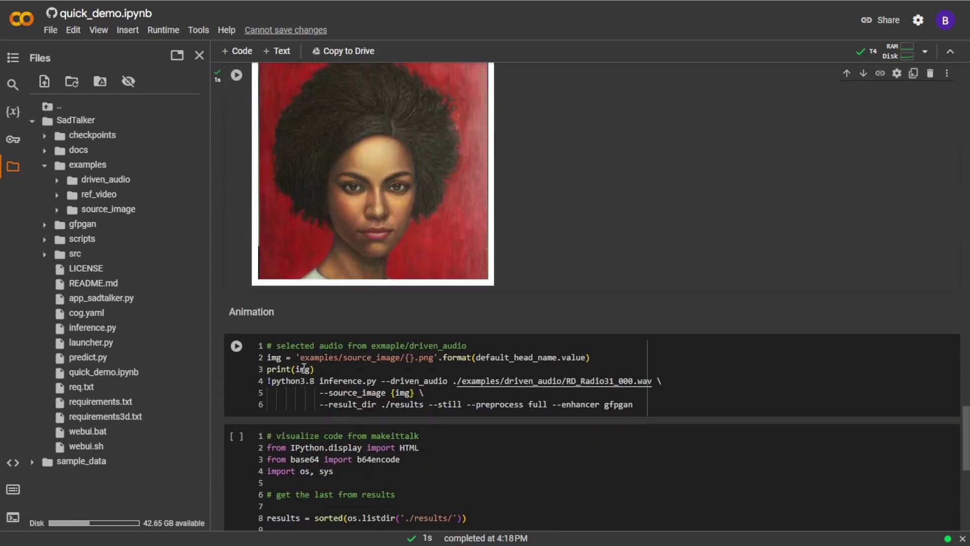
Drop talking1.mp3 into examples/driven_audio and acknowledge the runtime file deletion warning
click(322, 175)
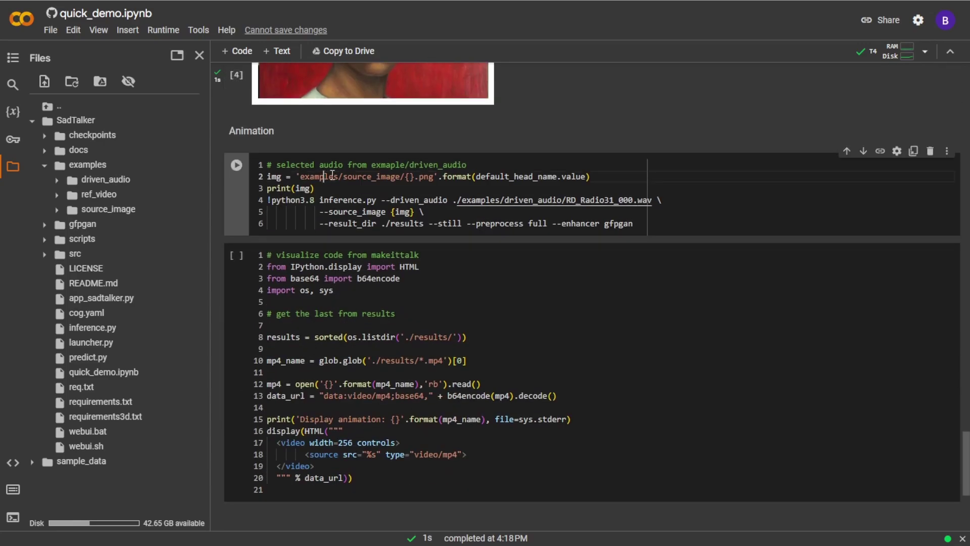
click(371, 176)
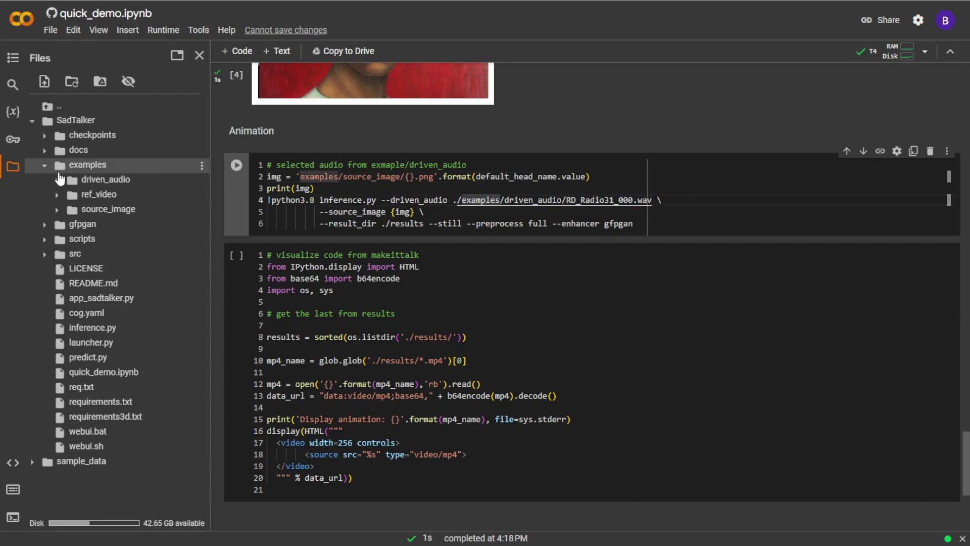
click(106, 183)
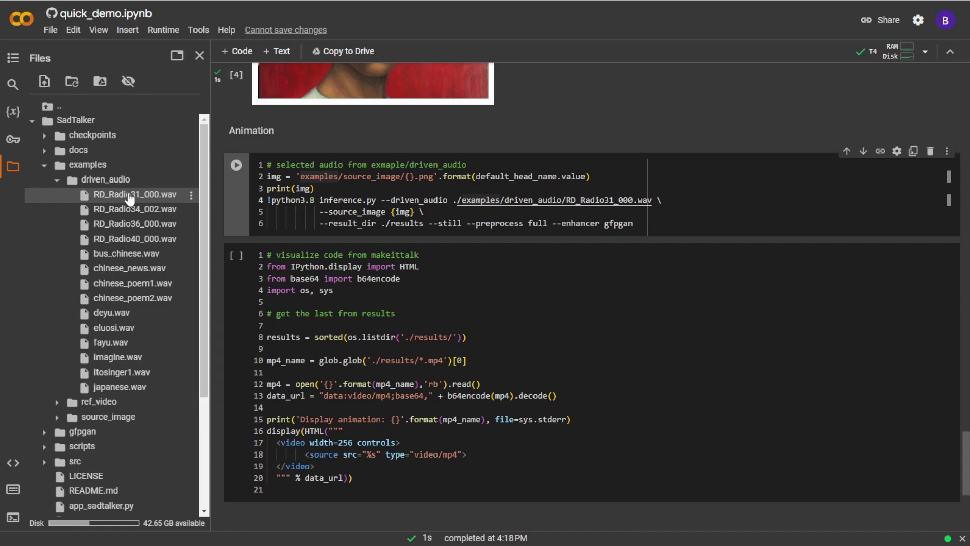
drag(130, 198, 119, 182)
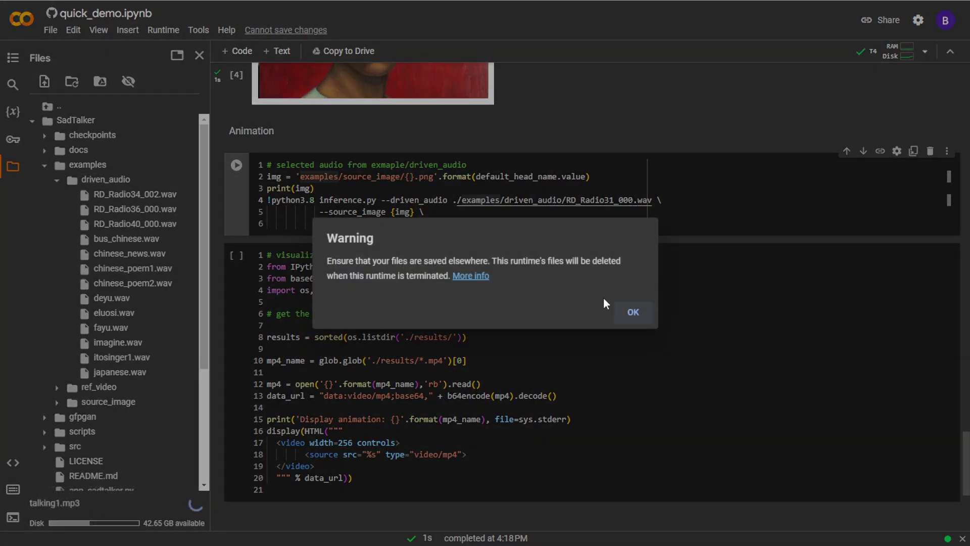
click(633, 312)
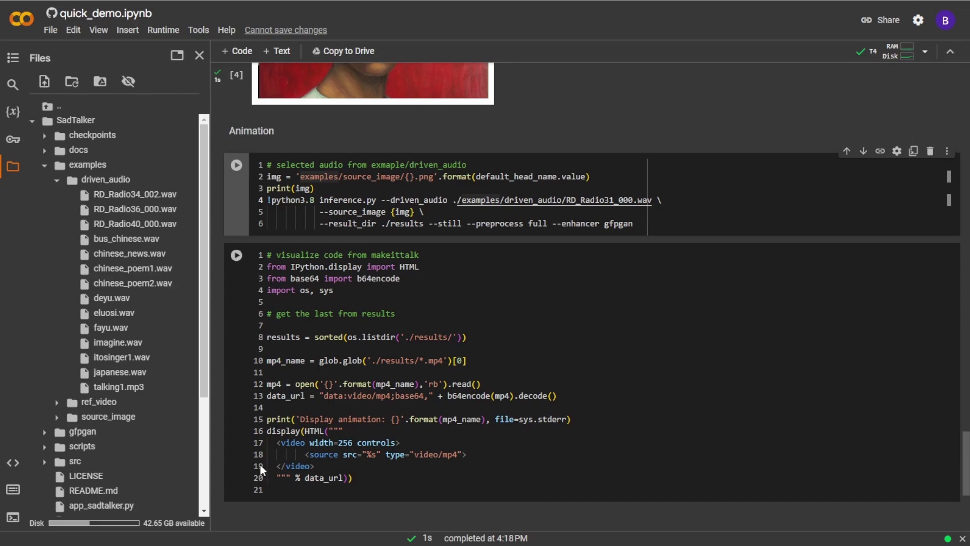
Replace RD_Radio31_000.wav with talking1.mp3 in the Animation cell's --driven_audio path
right_click(139, 391)
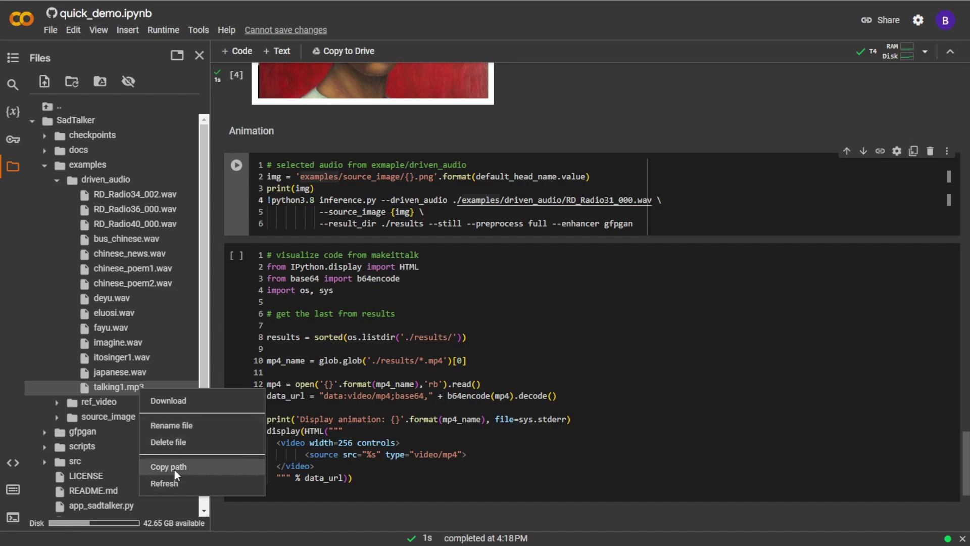
click(468, 177)
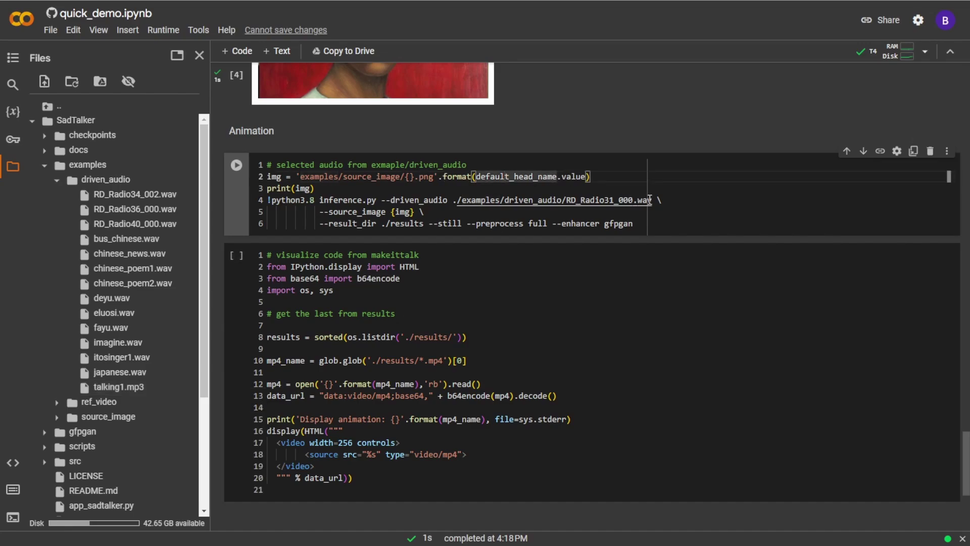
drag(652, 200, 572, 203)
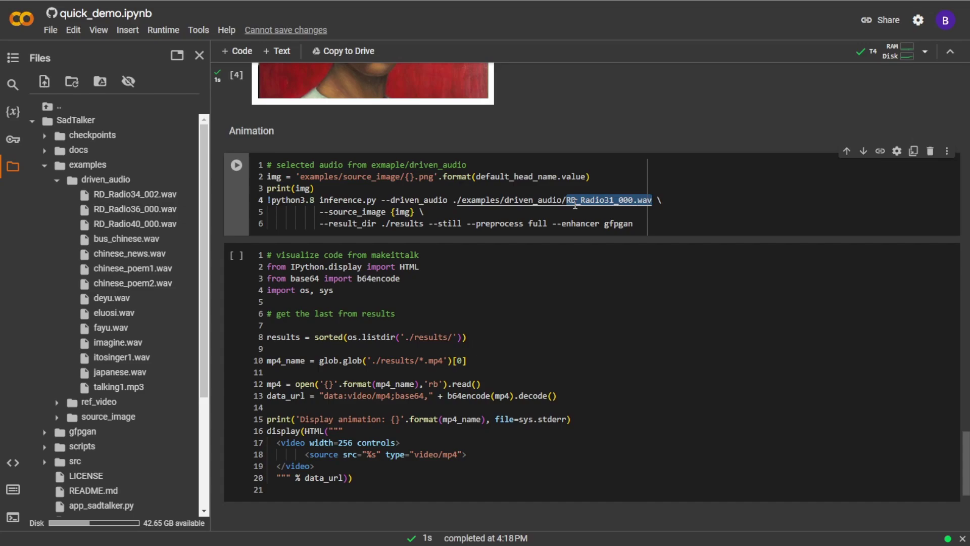
text(talking)
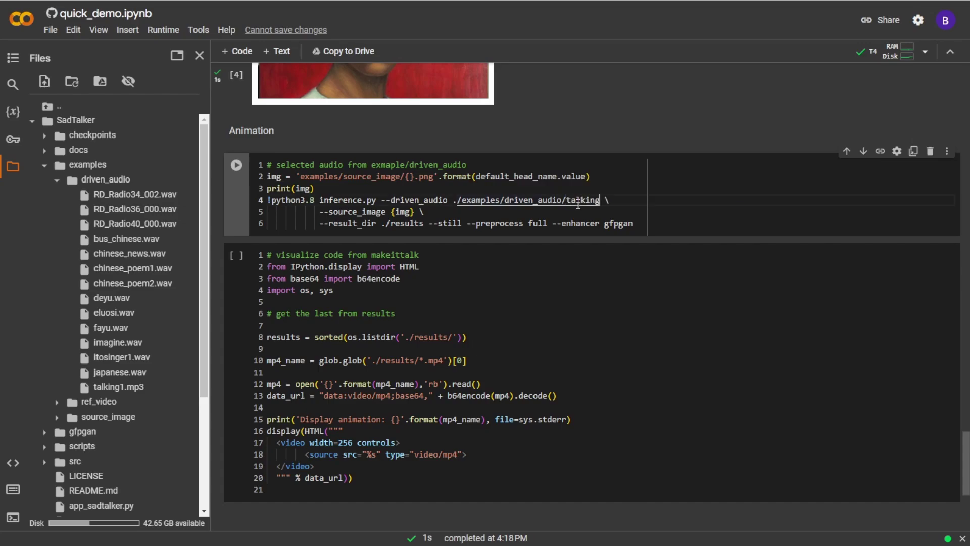
text(1.mp3)
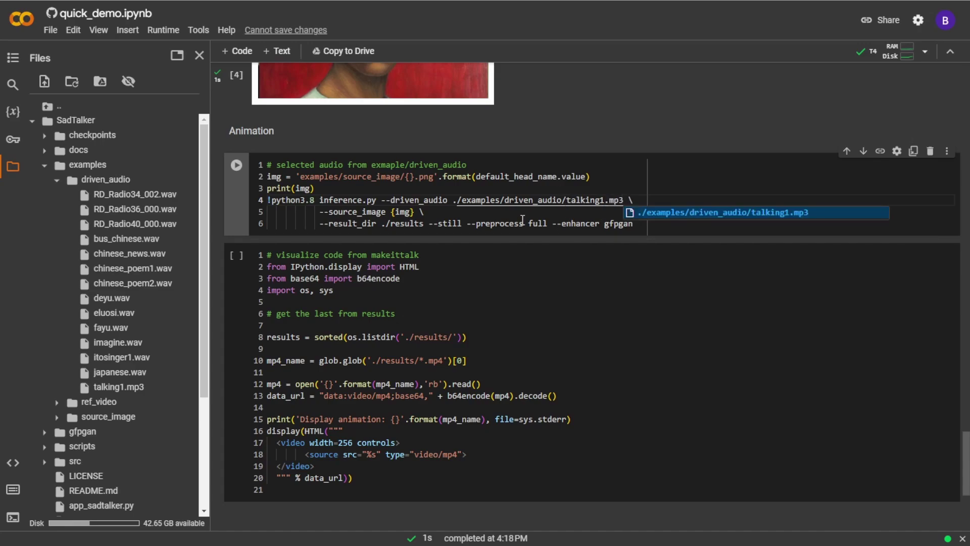
click(409, 215)
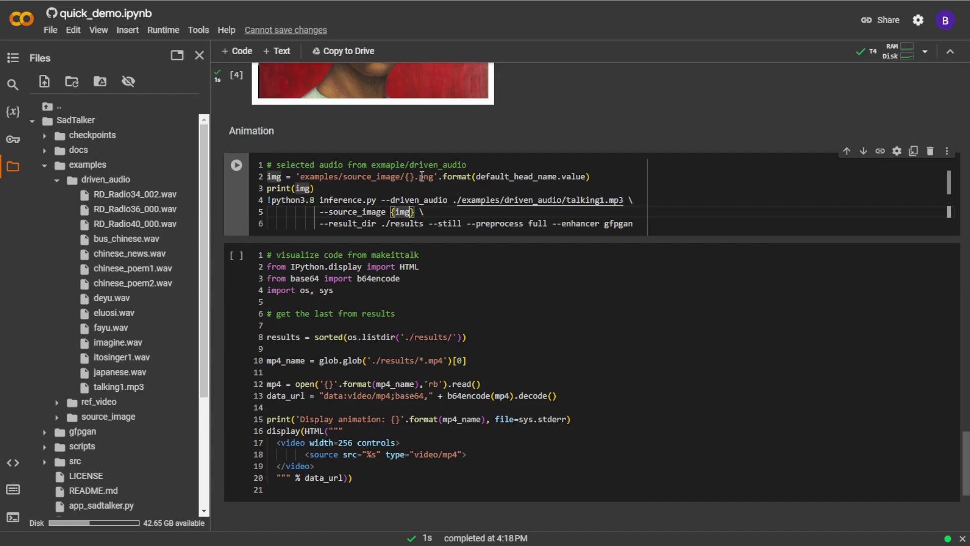
Collapse driven_audio and run the Animation cell to render face.png into a results mp4
click(57, 180)
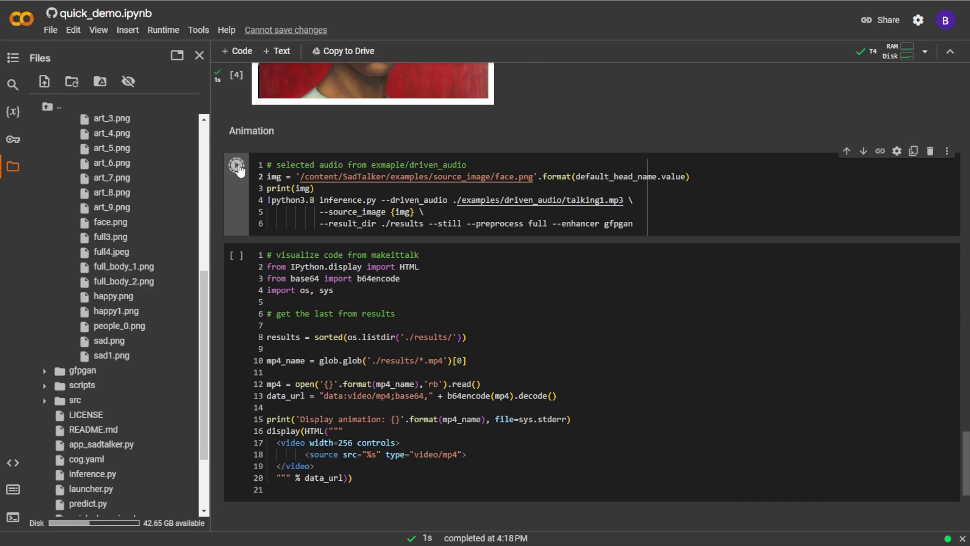
click(236, 165)
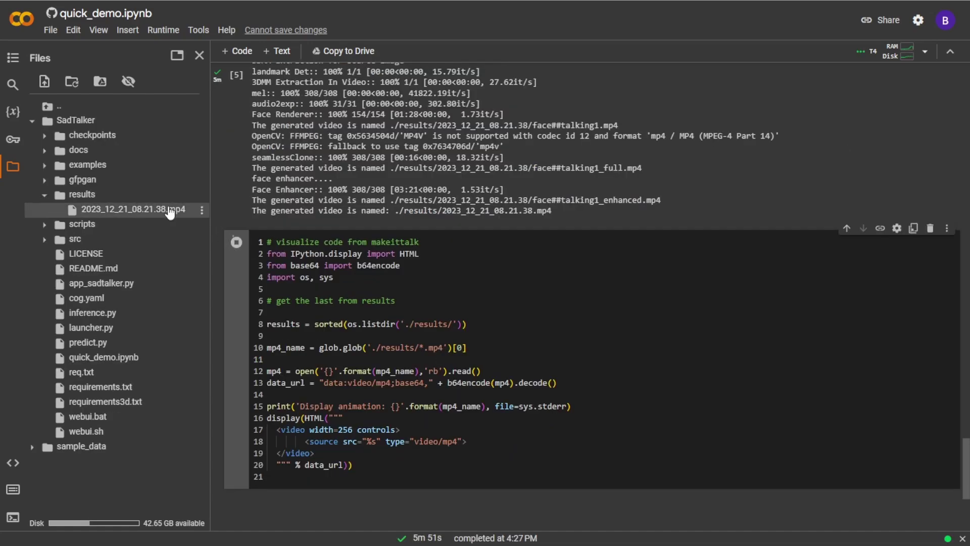
Play the 0:12 generated talking video and download its results mp4
scroll(357, 288, down, 7)
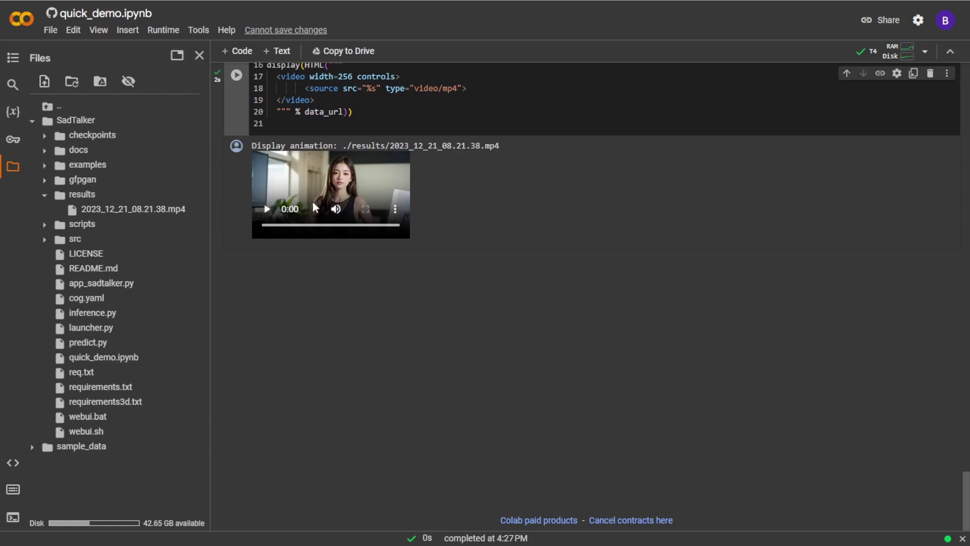
click(266, 214)
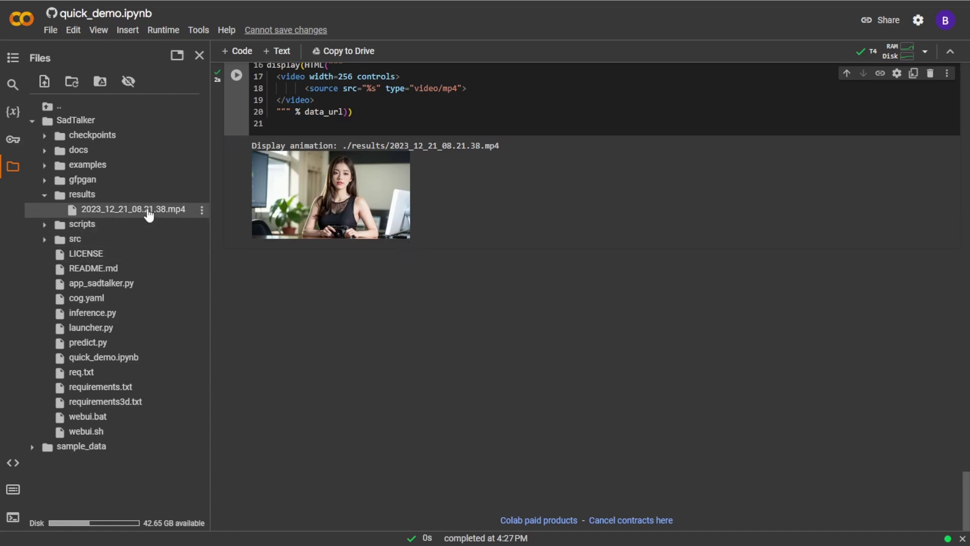
click(202, 211)
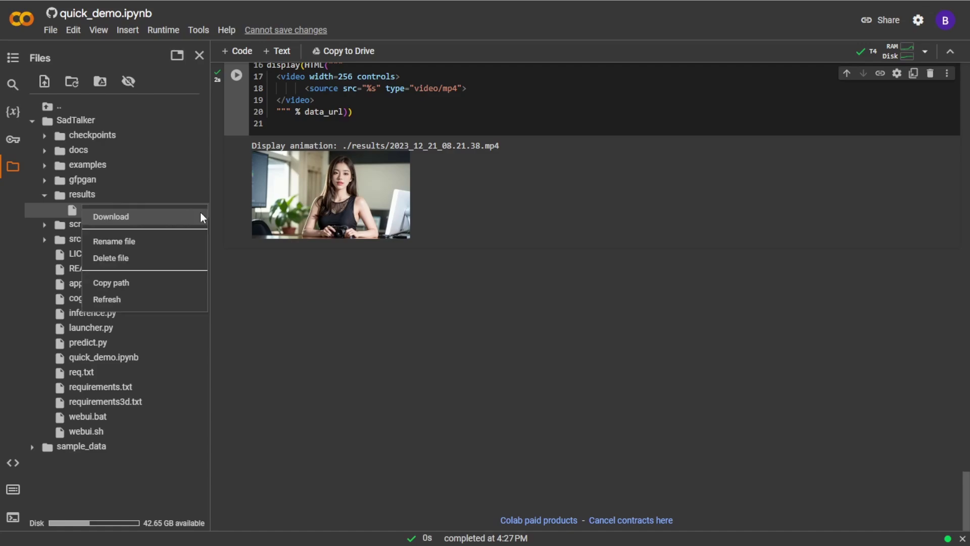
click(134, 215)
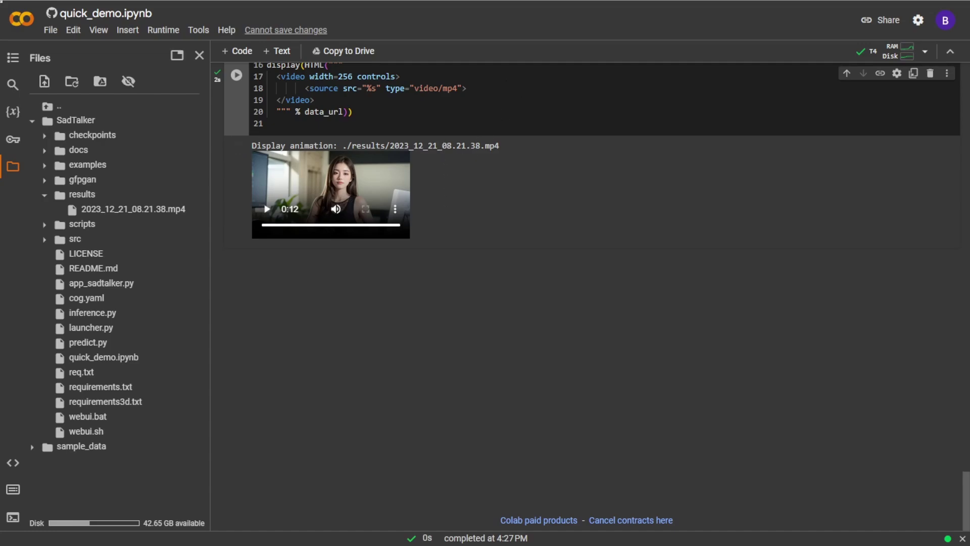
Bring up the SadTalker tab of Stable Diffusion WebUI with empty image and audio inputs
scroll(468, 232, up, 4)
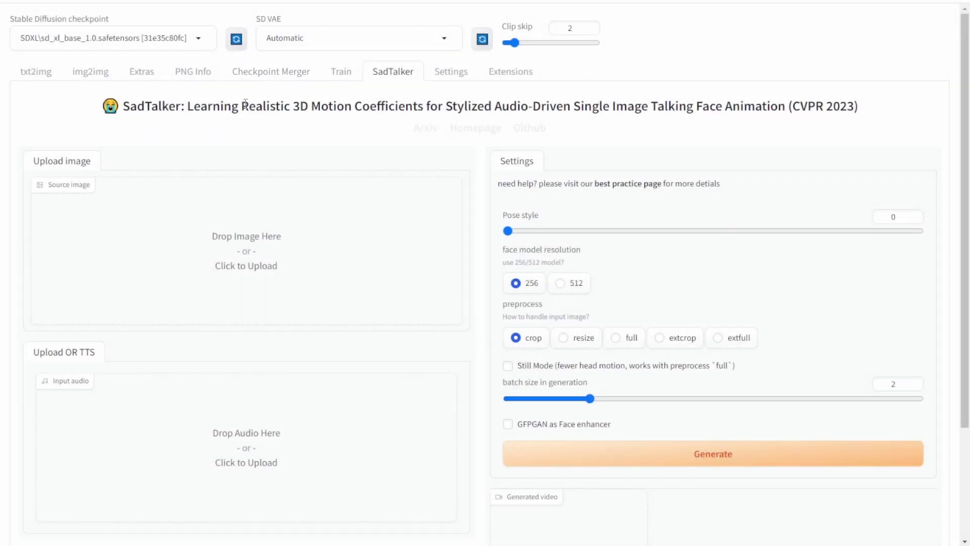
click(33, 71)
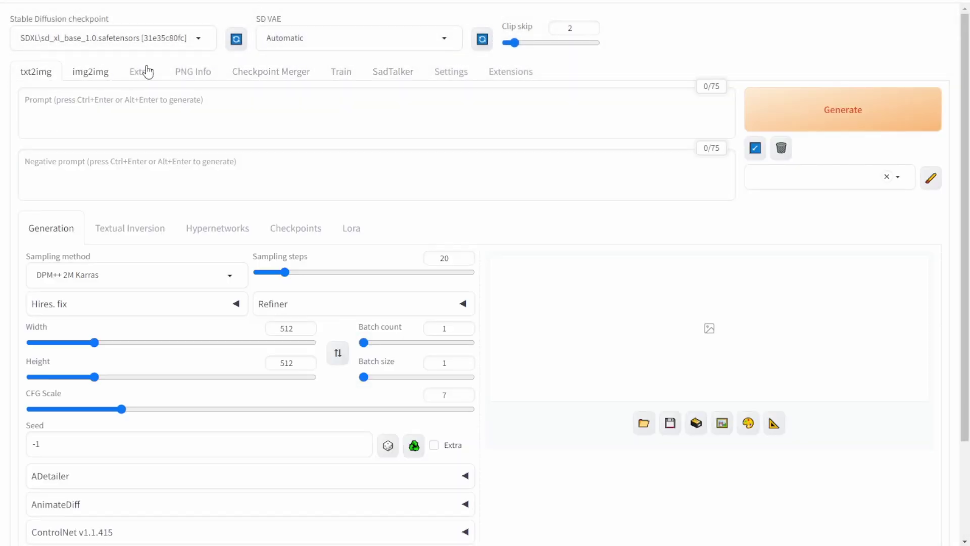
click(397, 71)
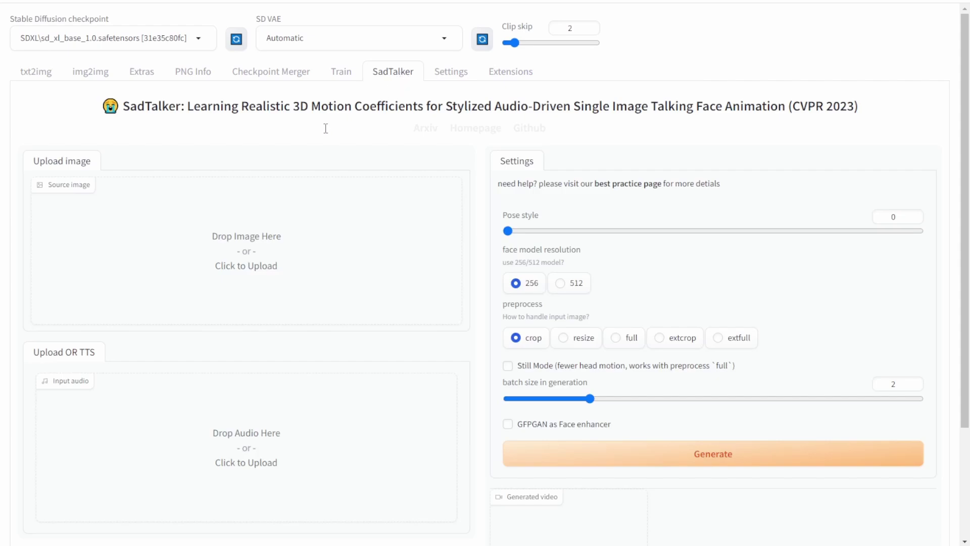
Open the OpenTalker/SadTalker repository and scroll its README to the '2. Download Models' section
click(512, 73)
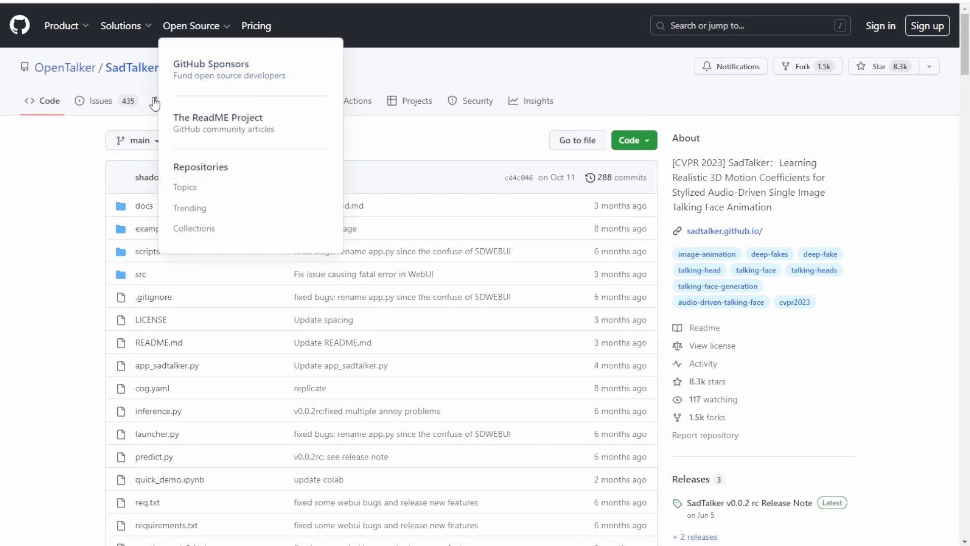
scroll(106, 116, down, 7)
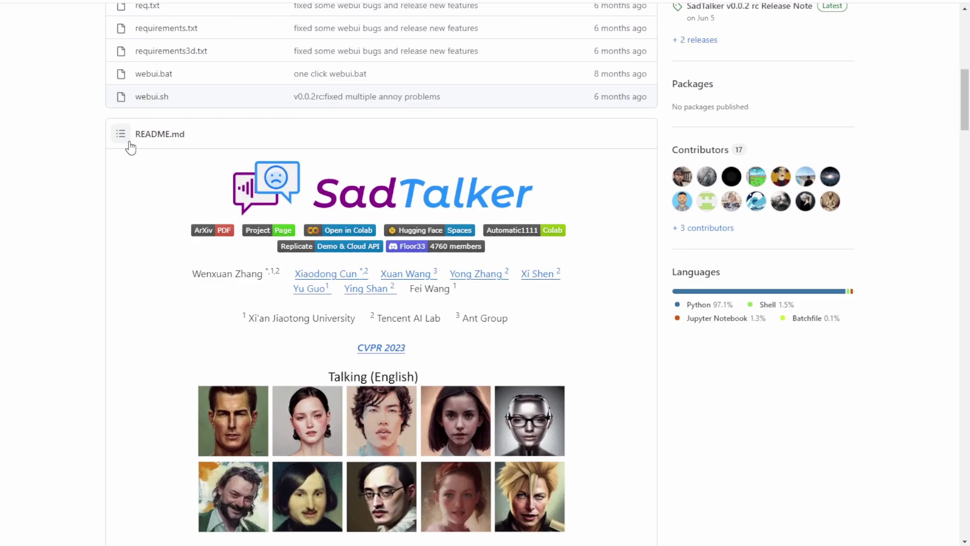
scroll(134, 145, down, 10)
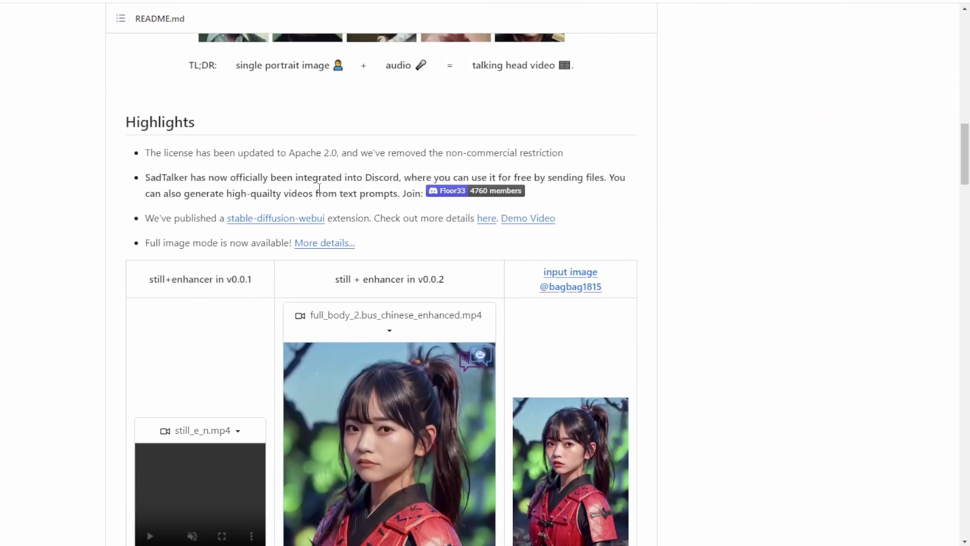
scroll(485, 255, down, 20)
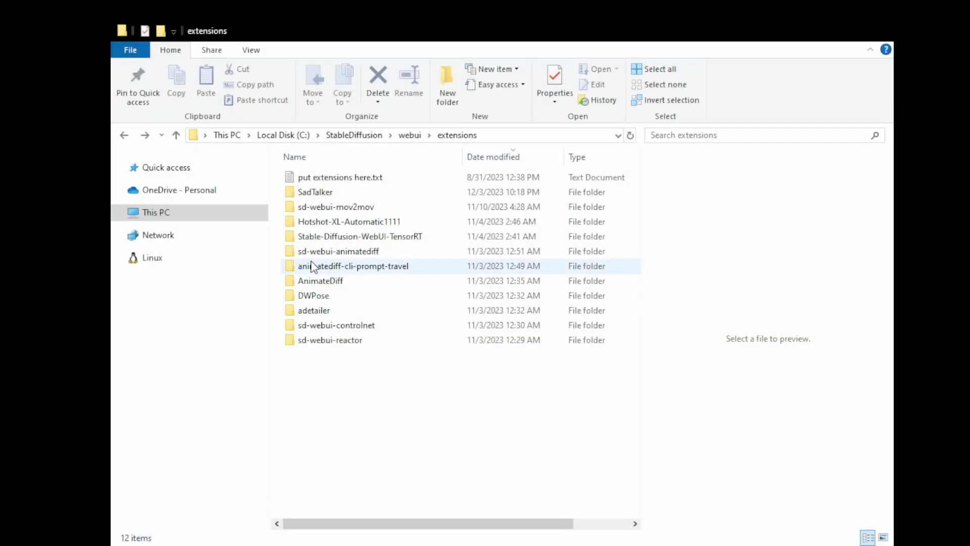
Go to webui/extensions/SadTalker/checkpoints and select its four model checkpoint files
click(409, 135)
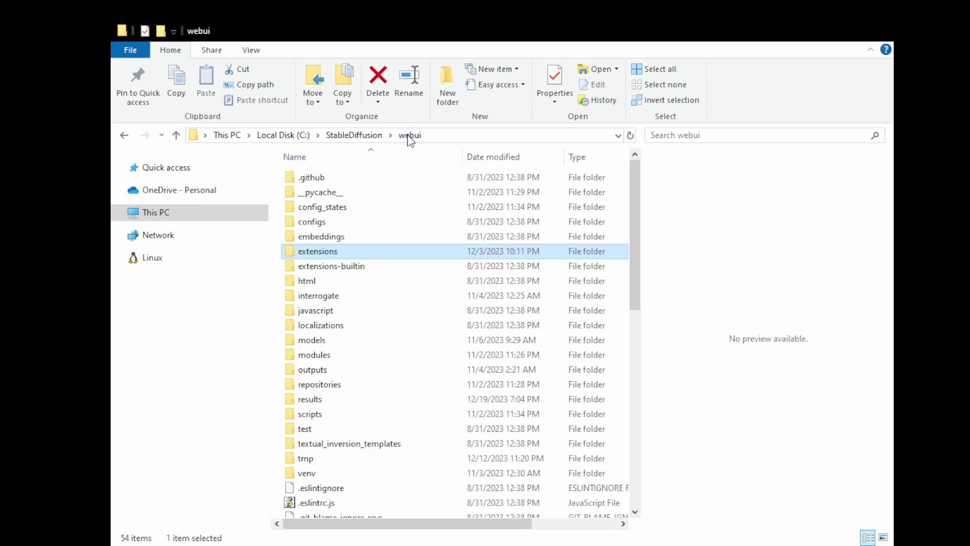
double_click(336, 253)
double_click(346, 193)
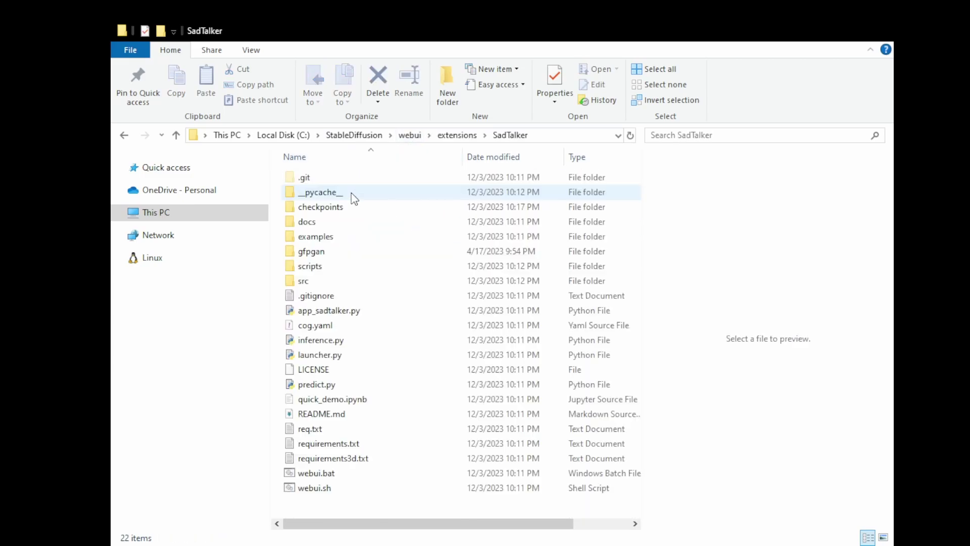
double_click(347, 209)
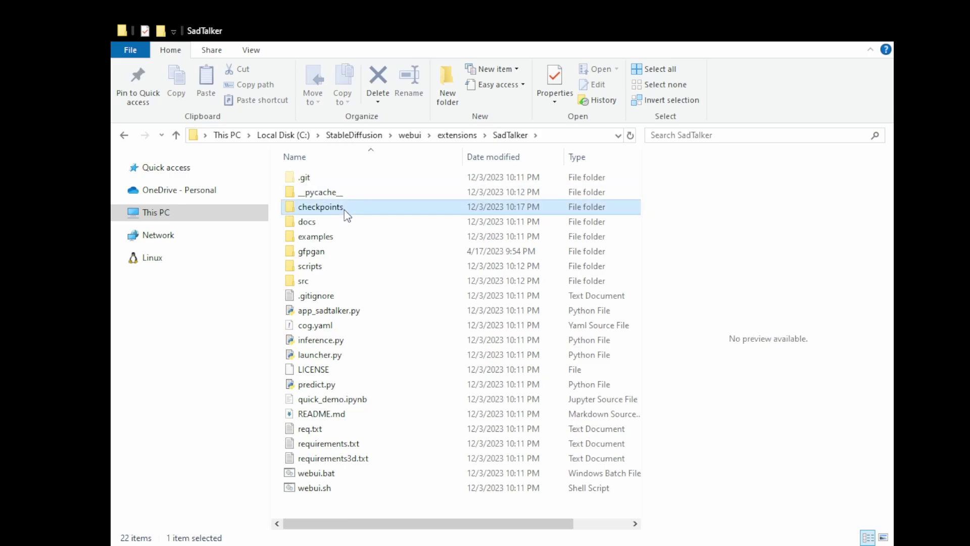
drag(451, 297, 320, 179)
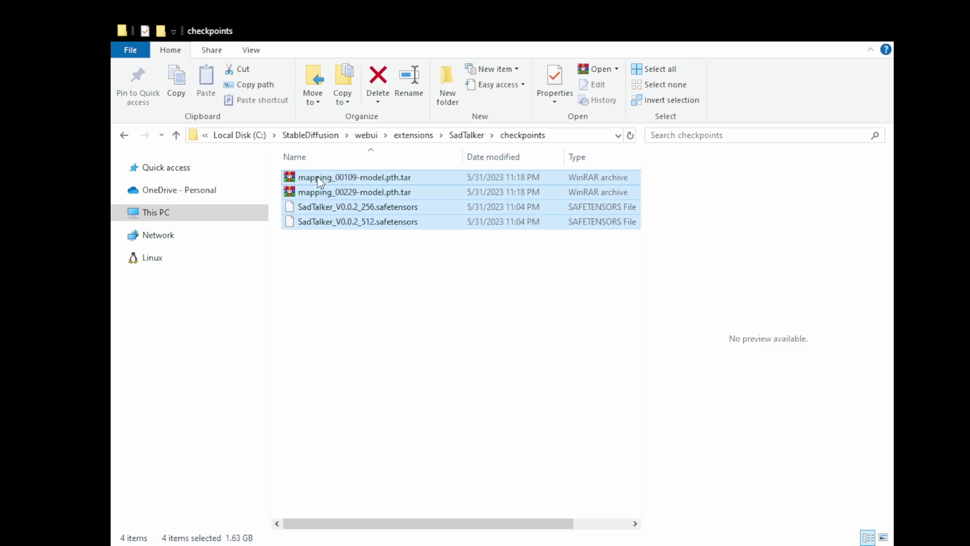
Open SadTalker's gfpgan > weights folder to view the .pth weight files
click(462, 136)
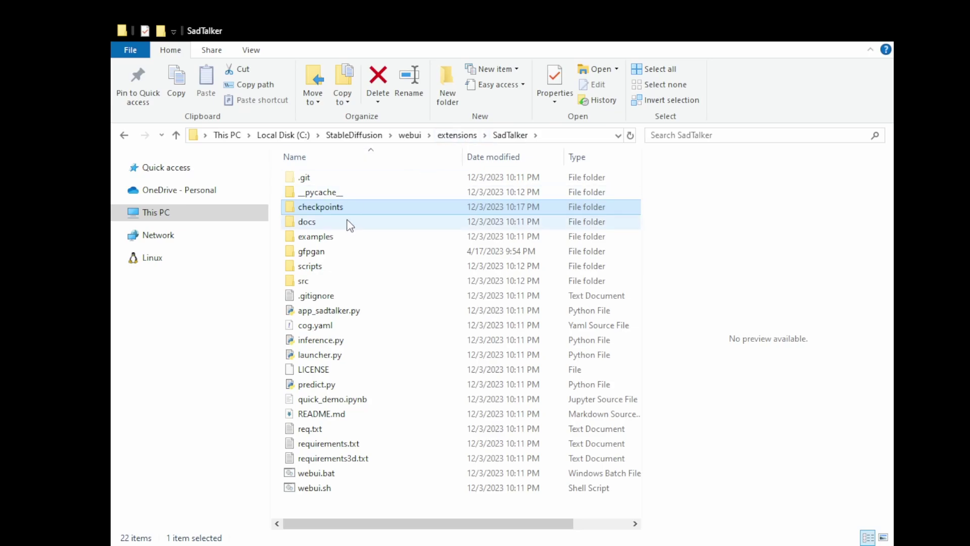
click(314, 254)
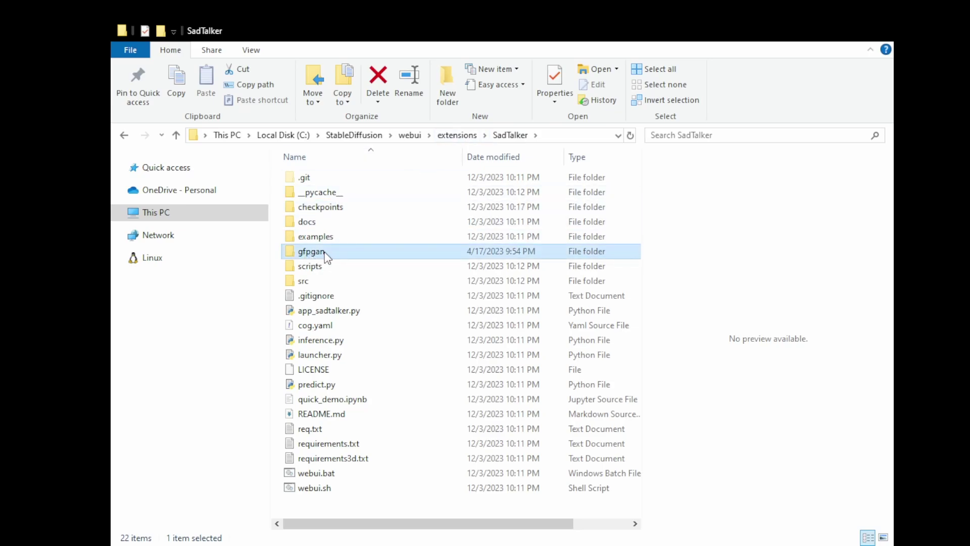
double_click(325, 256)
double_click(320, 180)
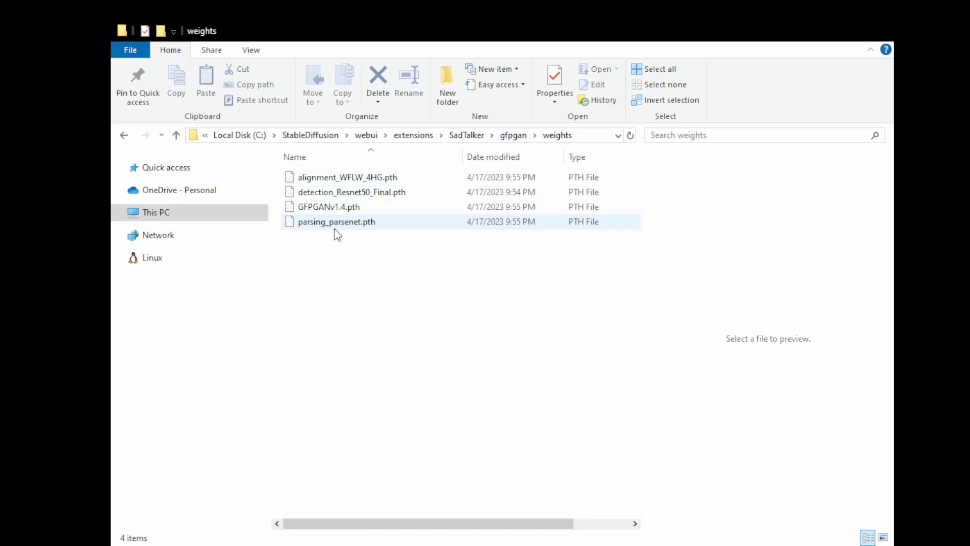
Navigate back up to the webui folder and open its models folder
click(467, 135)
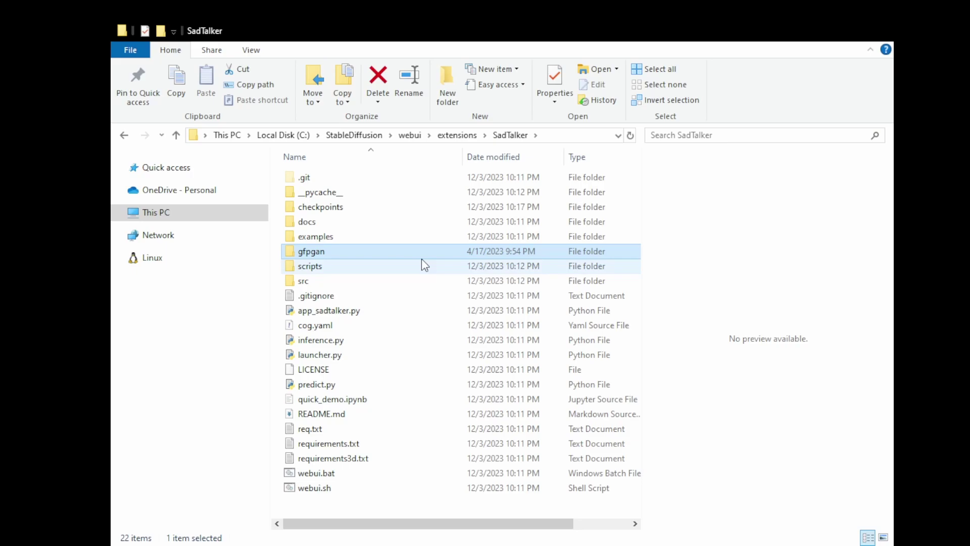
click(454, 136)
click(409, 135)
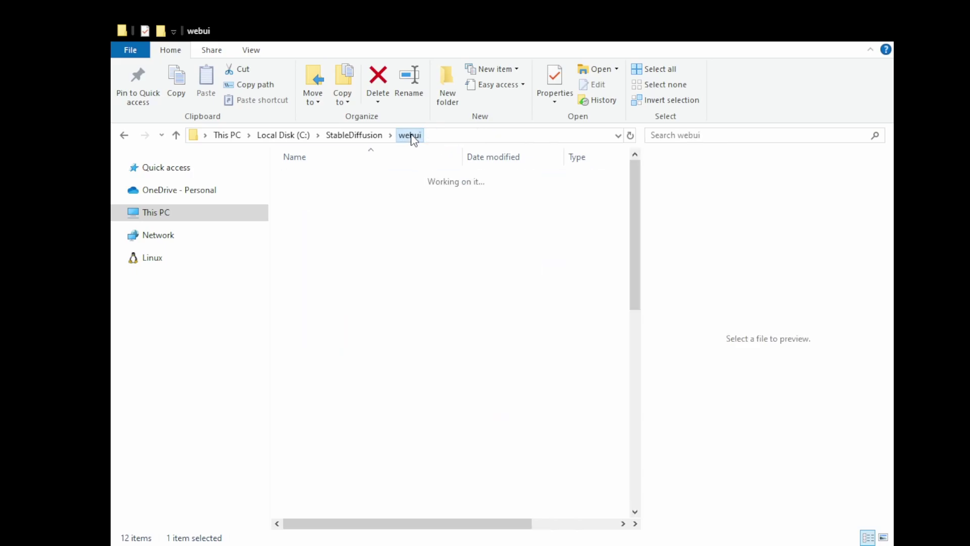
double_click(347, 344)
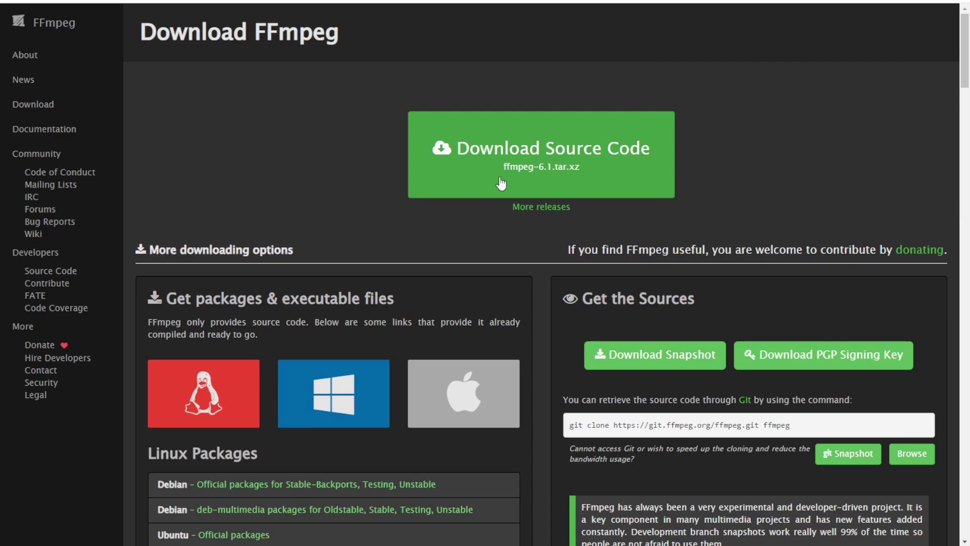
Scroll the Download FFmpeg page to reveal the Windows EXE Files links under the Windows icon
scroll(384, 260, down, 4)
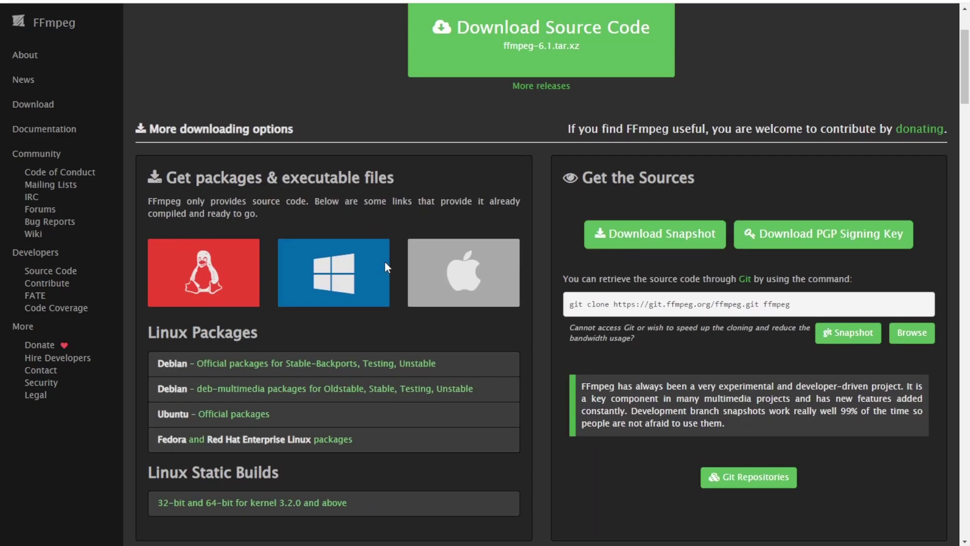
mouse_move(382, 263)
scroll(343, 197, down, 5)
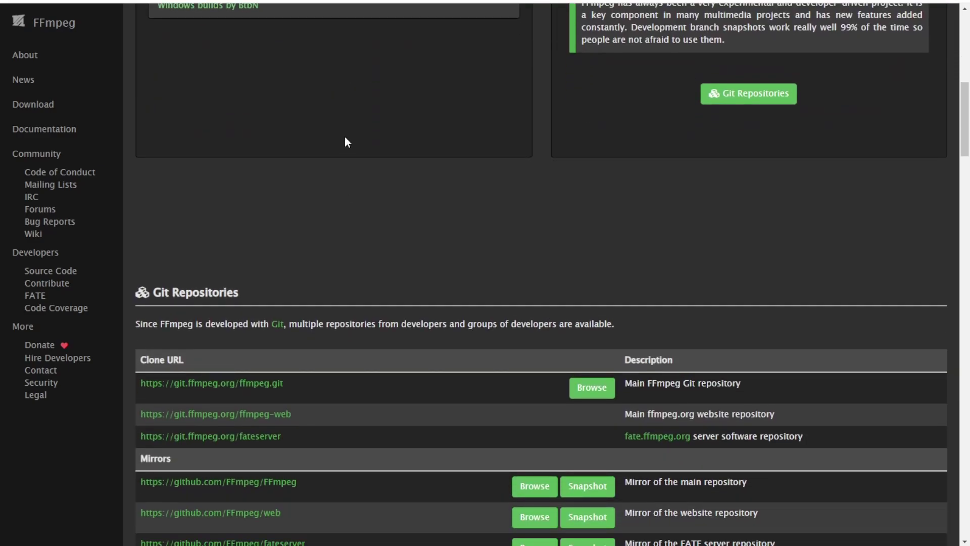
scroll(347, 147, up, 4)
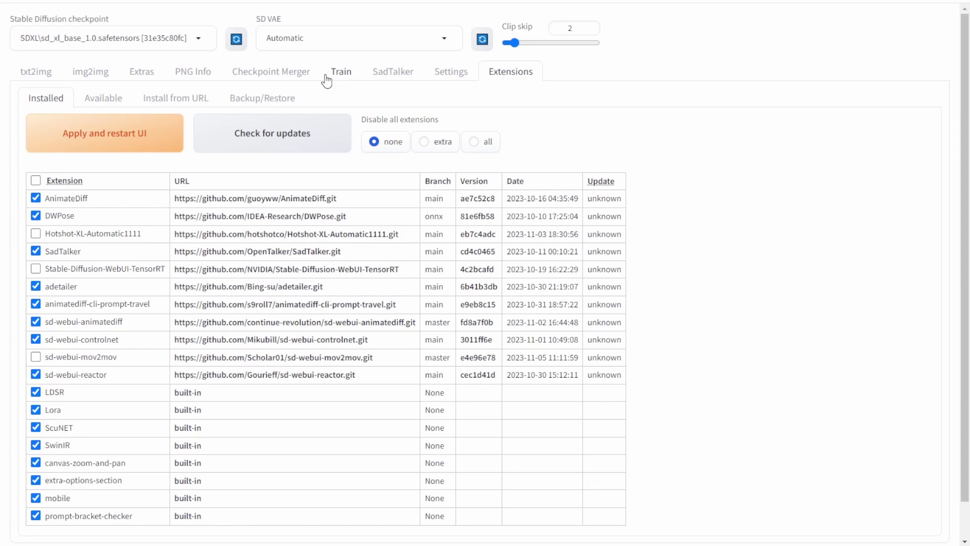
Switch to the SadTalker tab and keep the base model as the Stable Diffusion checkpoint
click(37, 76)
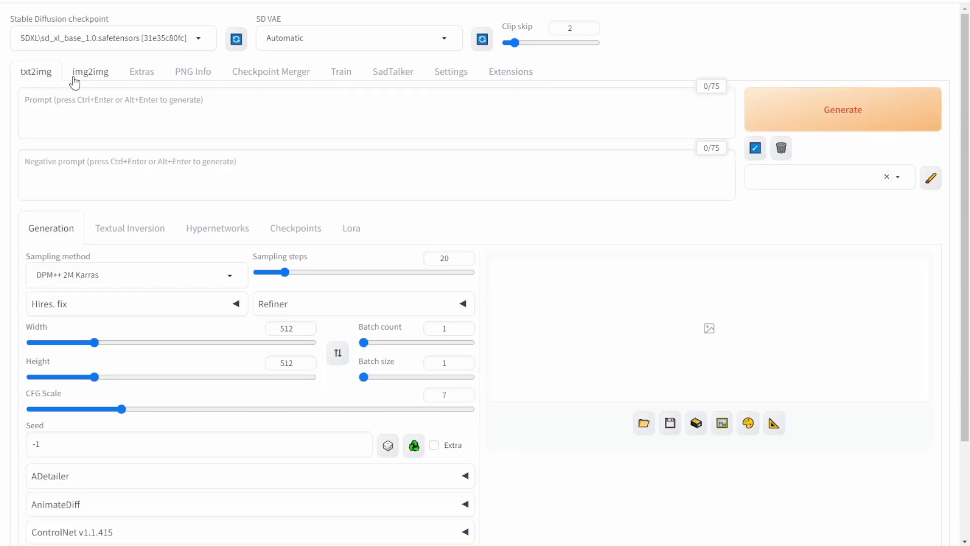
click(399, 66)
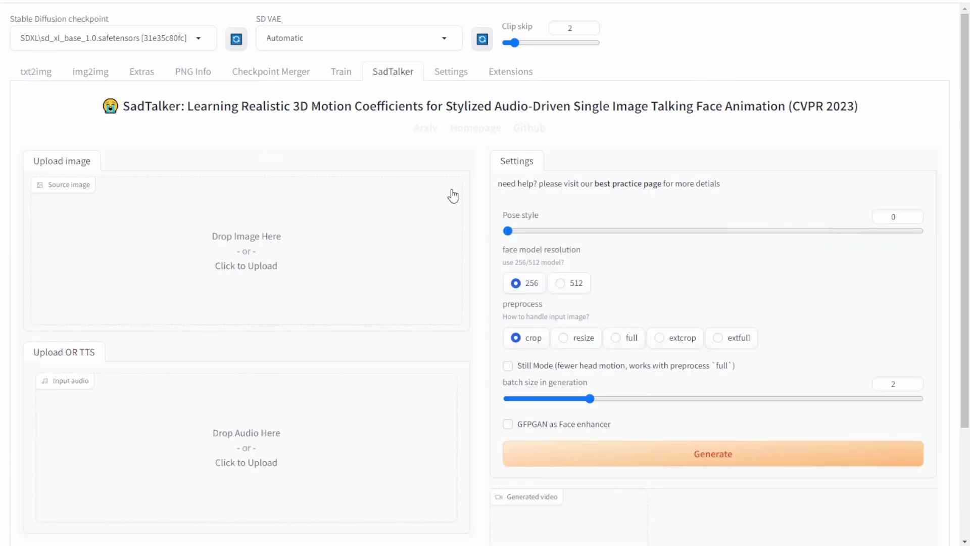
click(153, 41)
click(123, 59)
scroll(561, 262, down, 3)
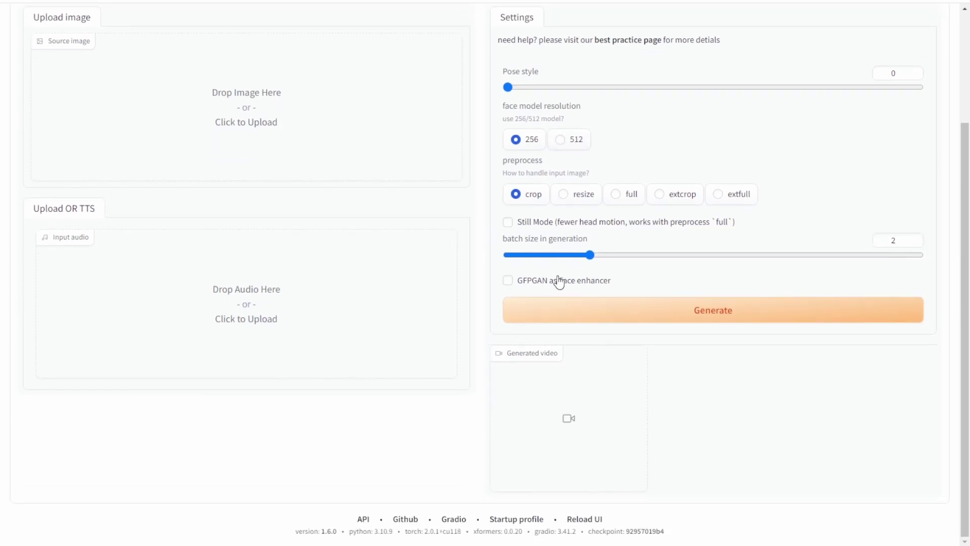
scroll(475, 242, up, 3)
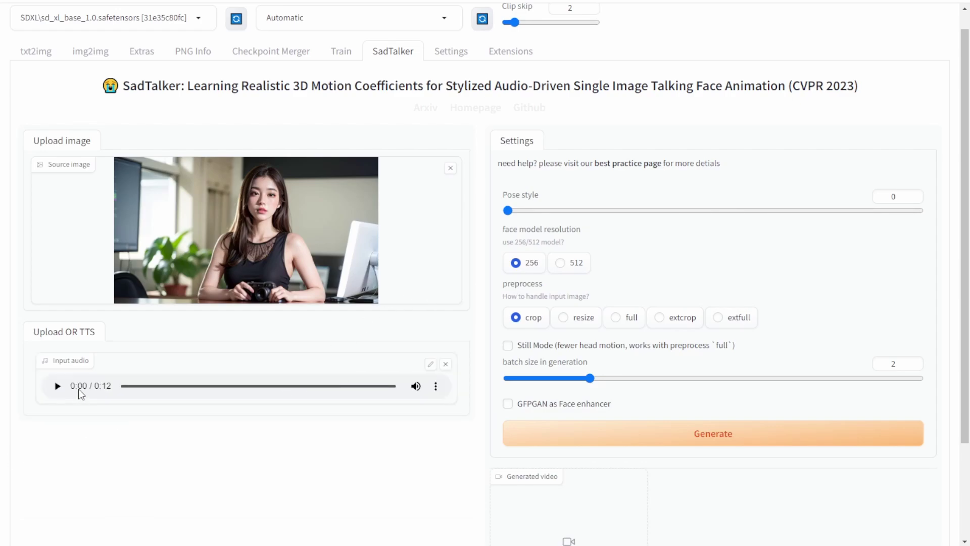
Play the uploaded audio, then choose 512 resolution, pose style 5 and 'full' preprocessing
click(54, 388)
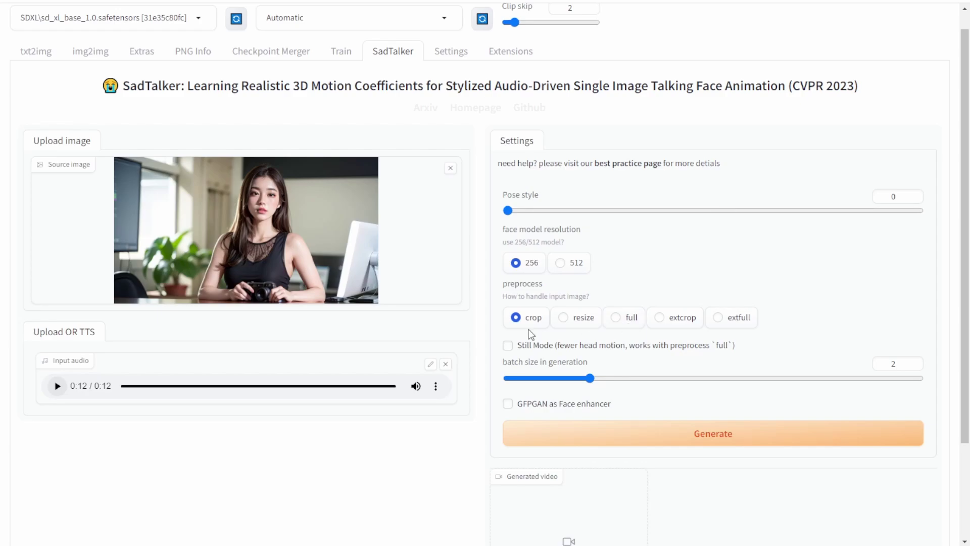
click(560, 263)
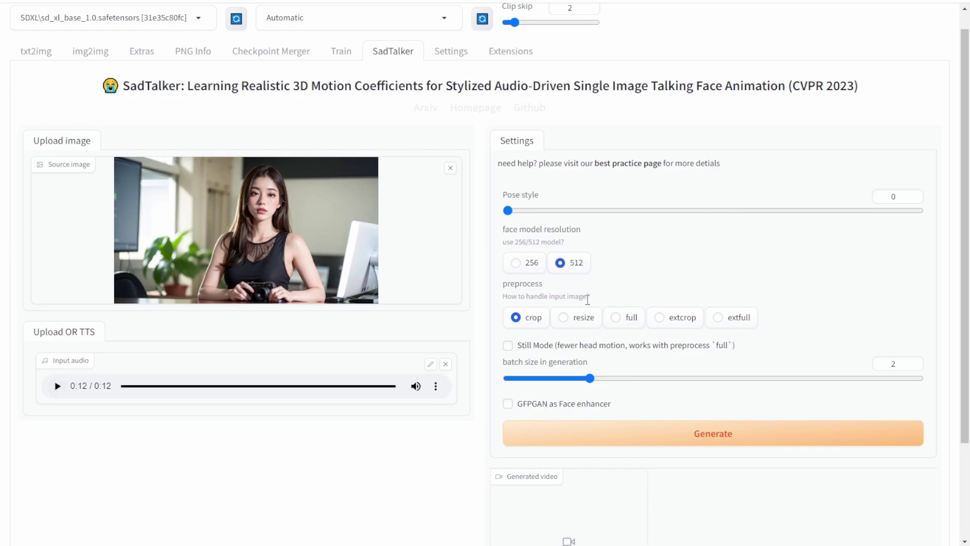
click(527, 212)
drag(526, 211, 555, 215)
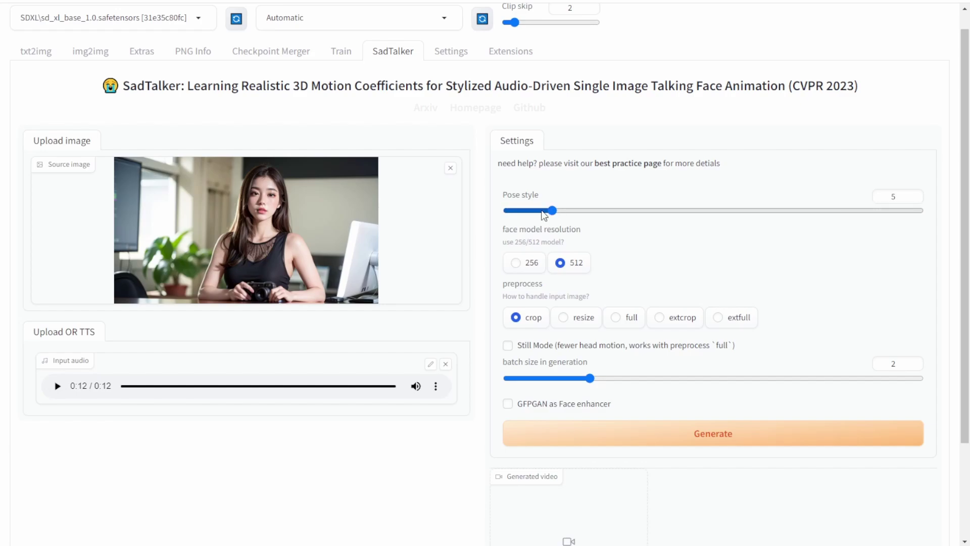
click(618, 319)
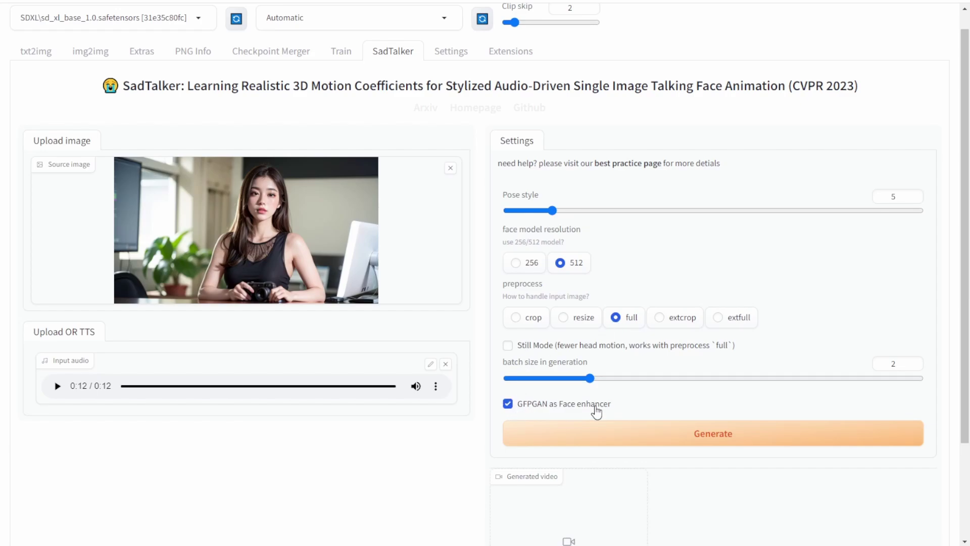
scroll(602, 409, down, 1)
Generate the 12-second talking video of the desk portrait and play the result
click(677, 378)
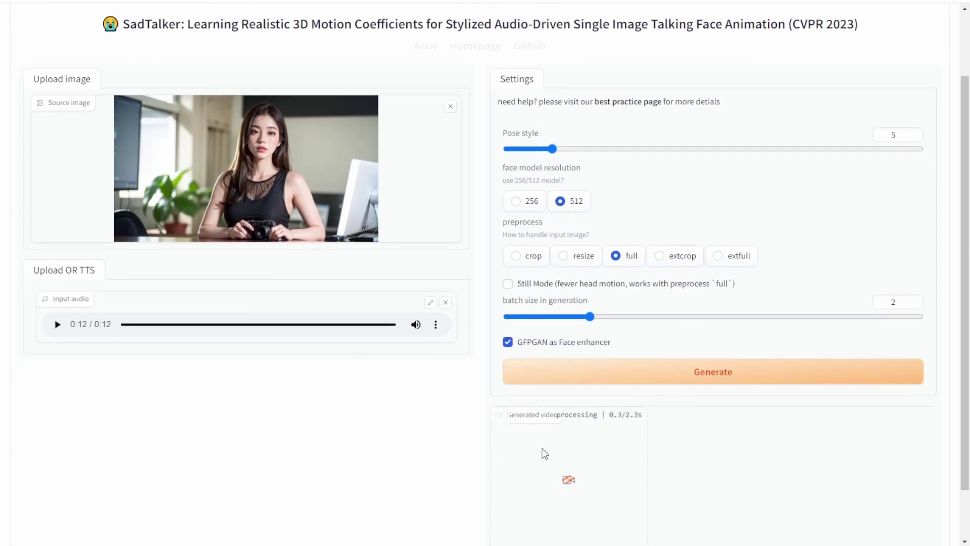
scroll(445, 427, down, 1)
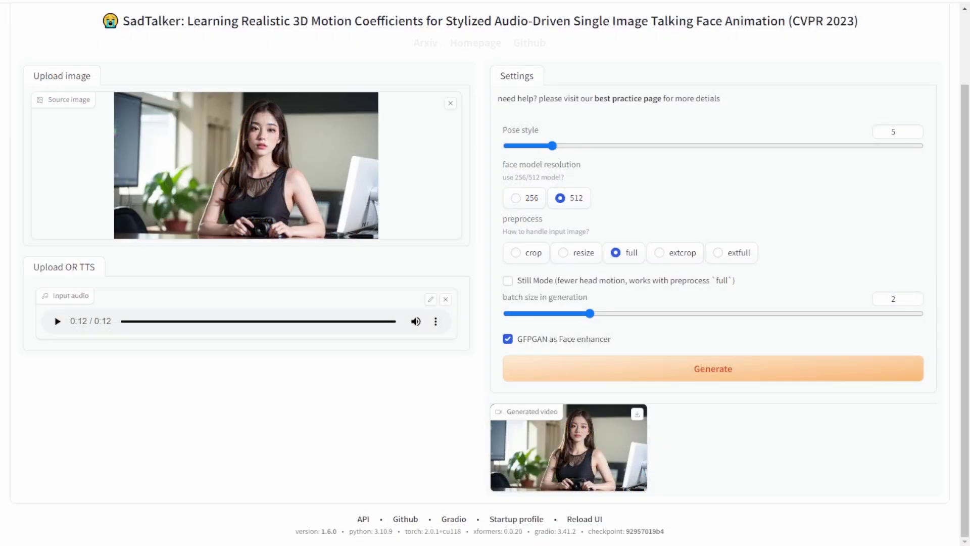
mouse_move(569, 428)
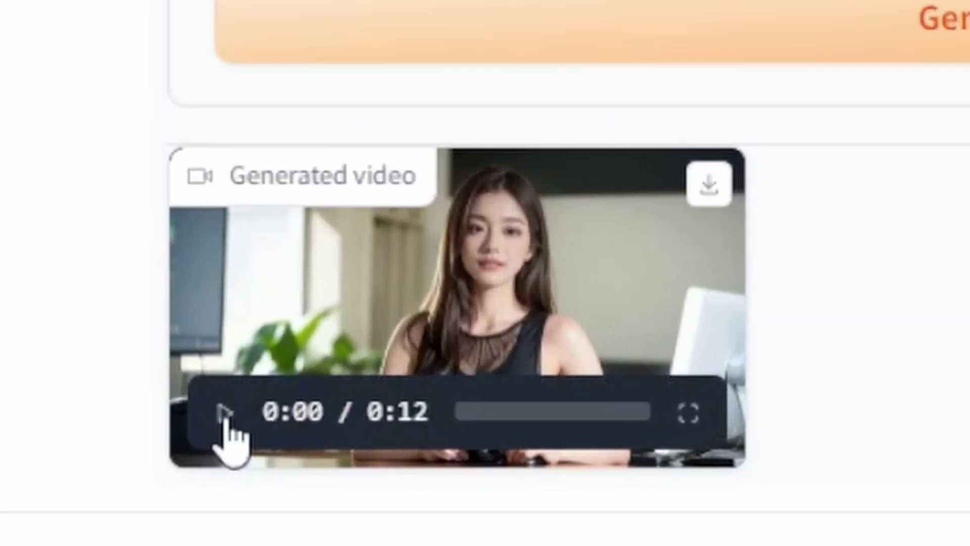
click(506, 476)
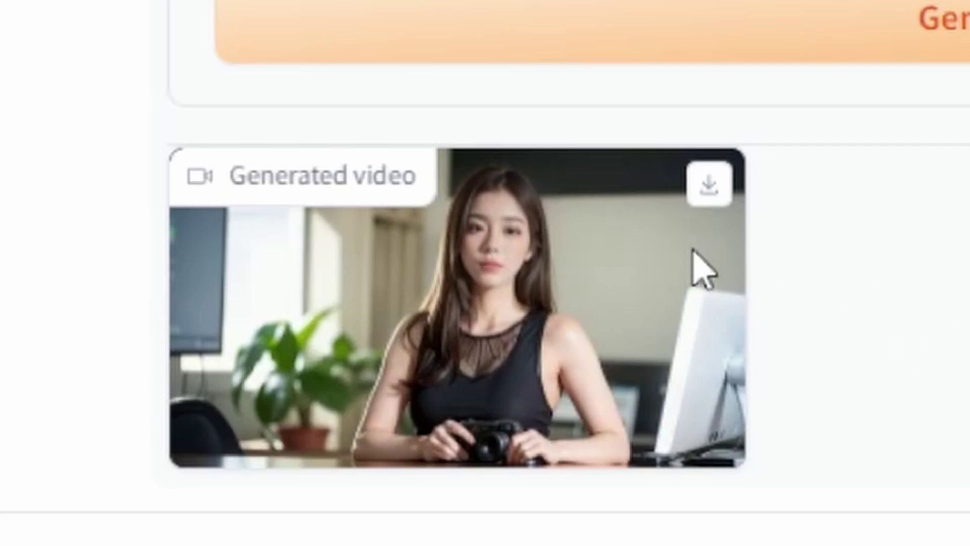
mouse_move(660, 264)
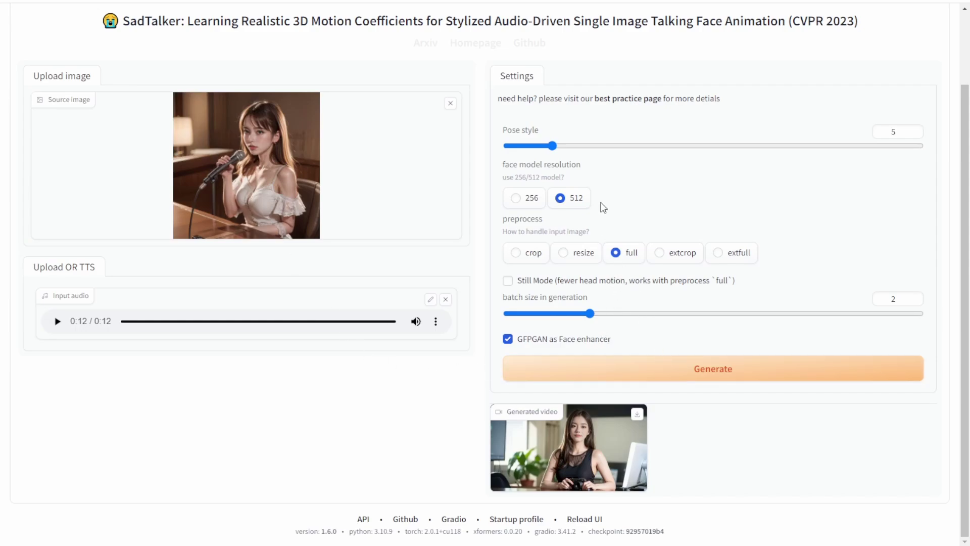
Set pose style to 11 and generate the microphone portrait's 0:12 talking video
click(607, 145)
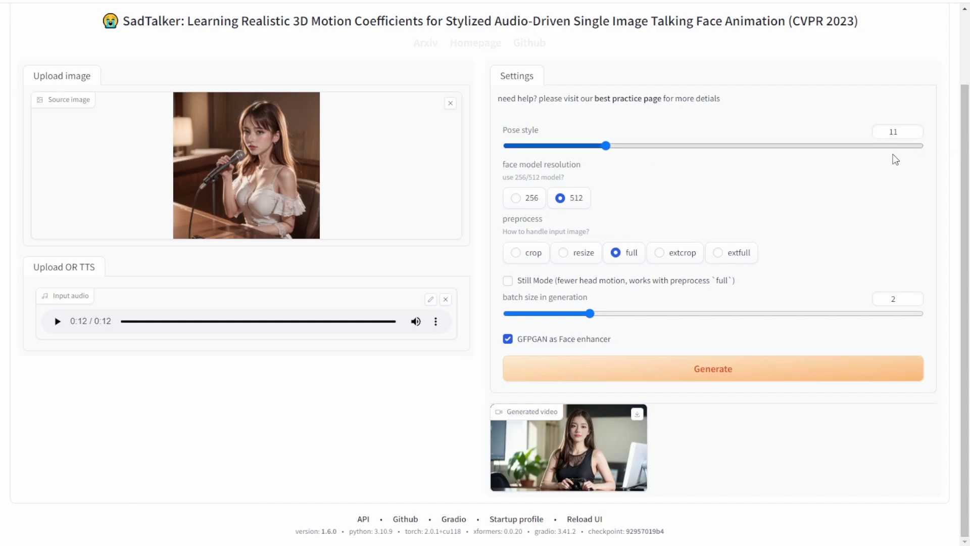
click(701, 371)
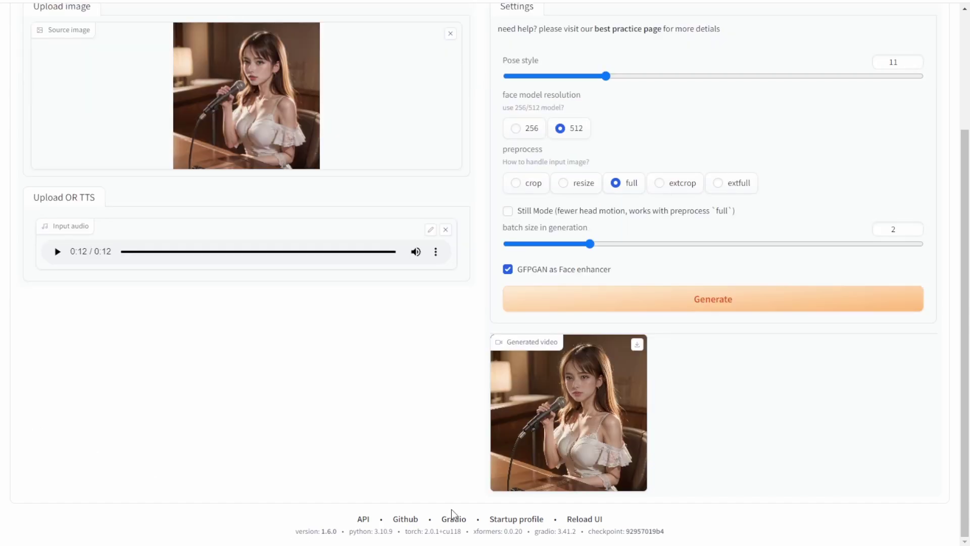
mouse_move(559, 469)
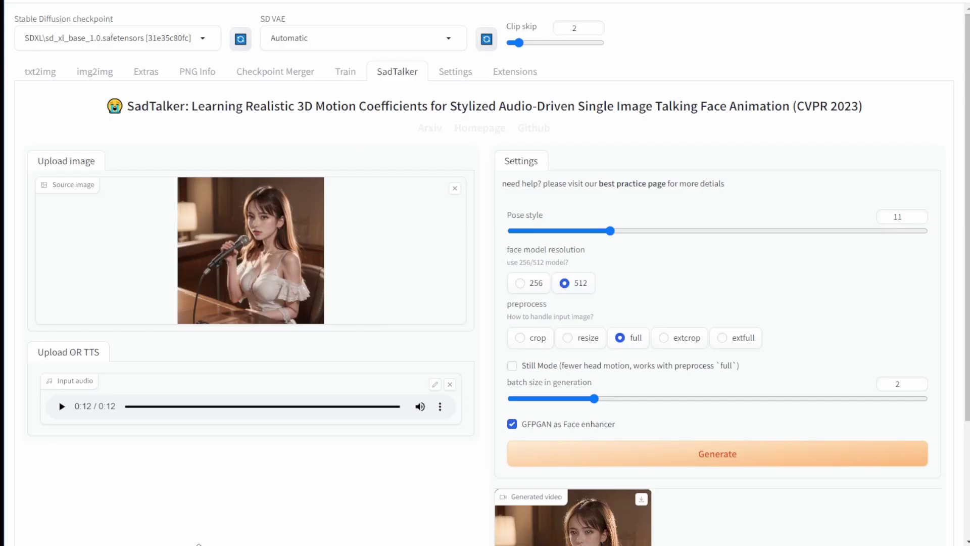
scroll(651, 484, down, 3)
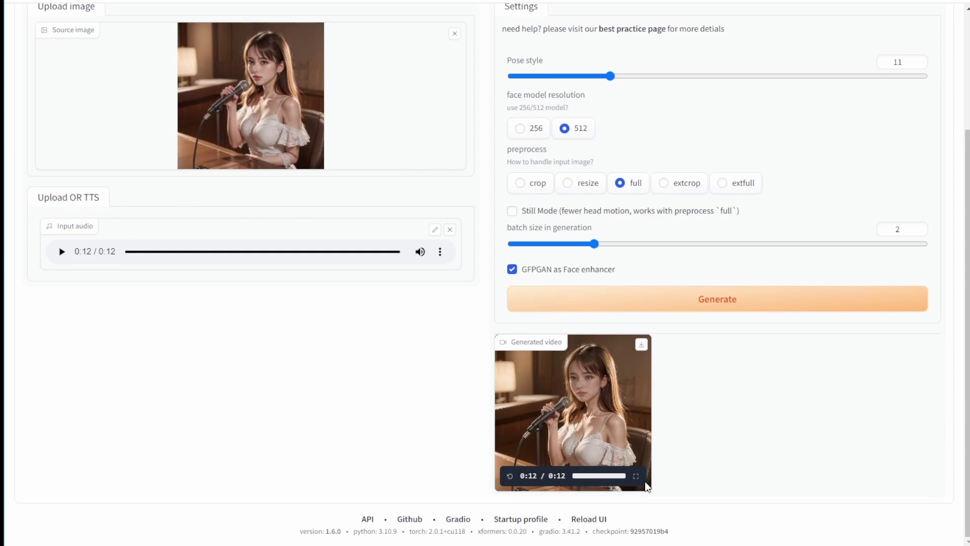